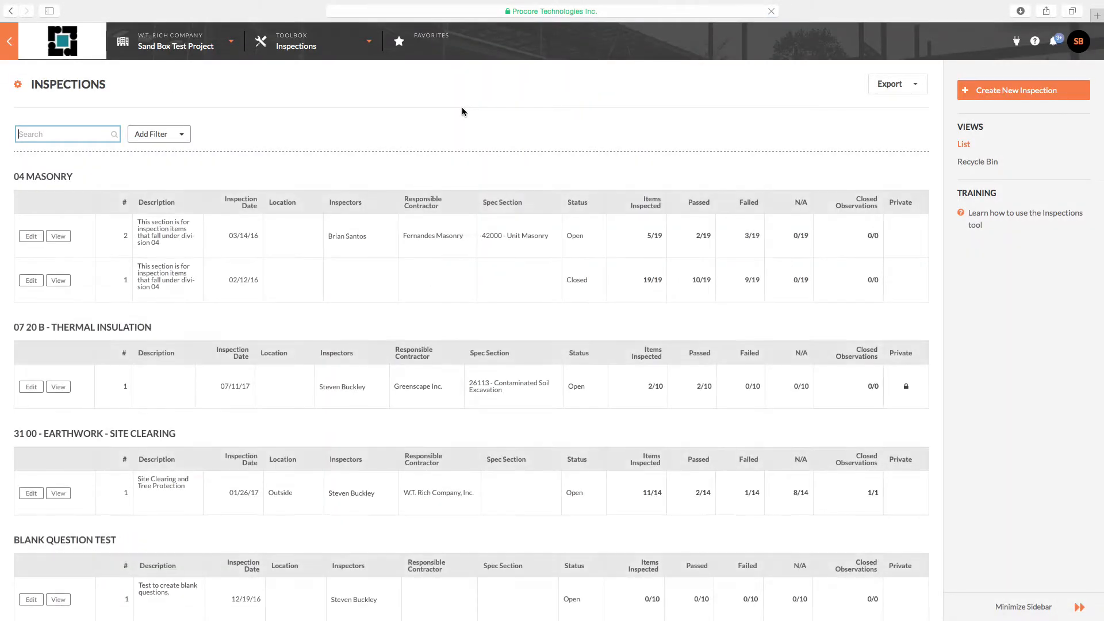
Step: Start a new inspection from the template 03 10 - Concrete Form Construction and Preparation
{"action": "scroll", "coordinate": [407, 199], "scroll_direction": "down", "scroll_amount": 3}
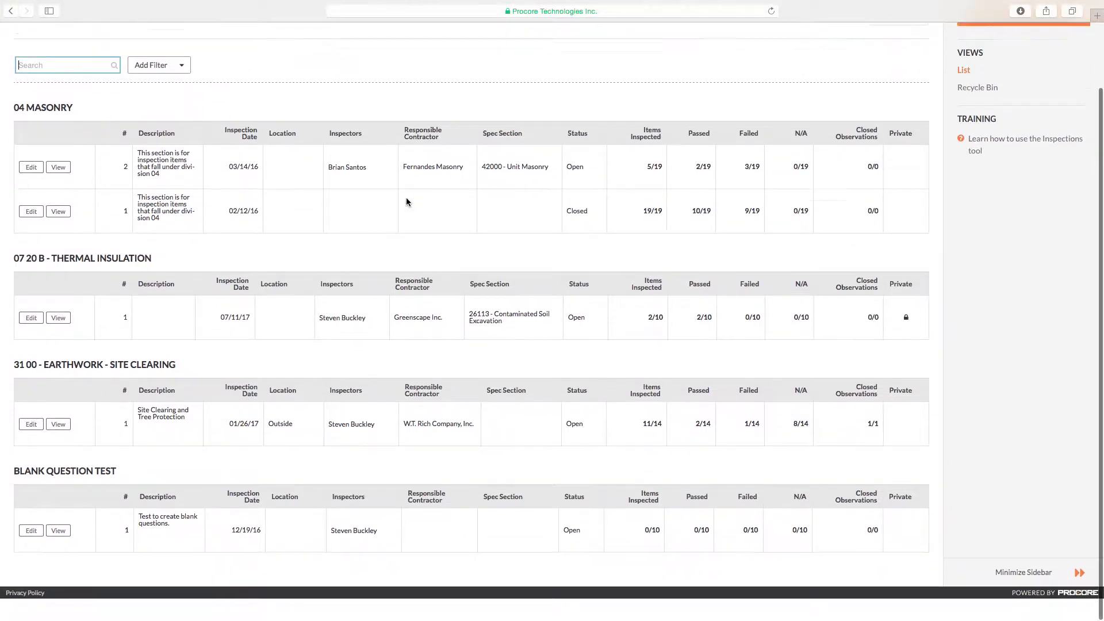
{"action": "scroll", "coordinate": [406, 198], "scroll_direction": "up", "scroll_amount": 3}
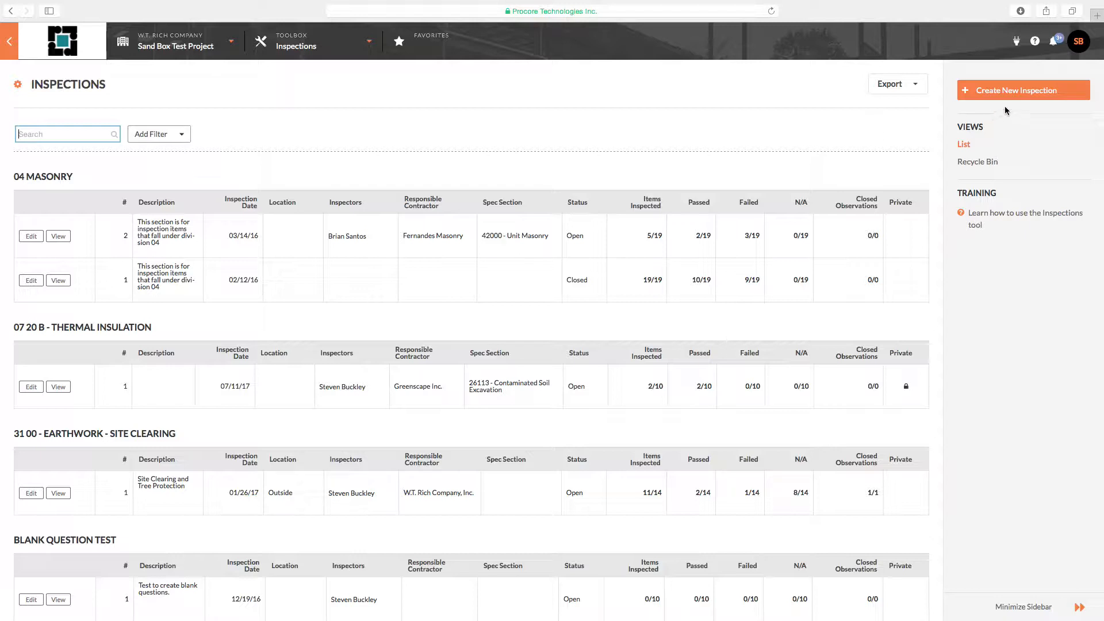
{"action": "left_click", "coordinate": [1021, 96]}
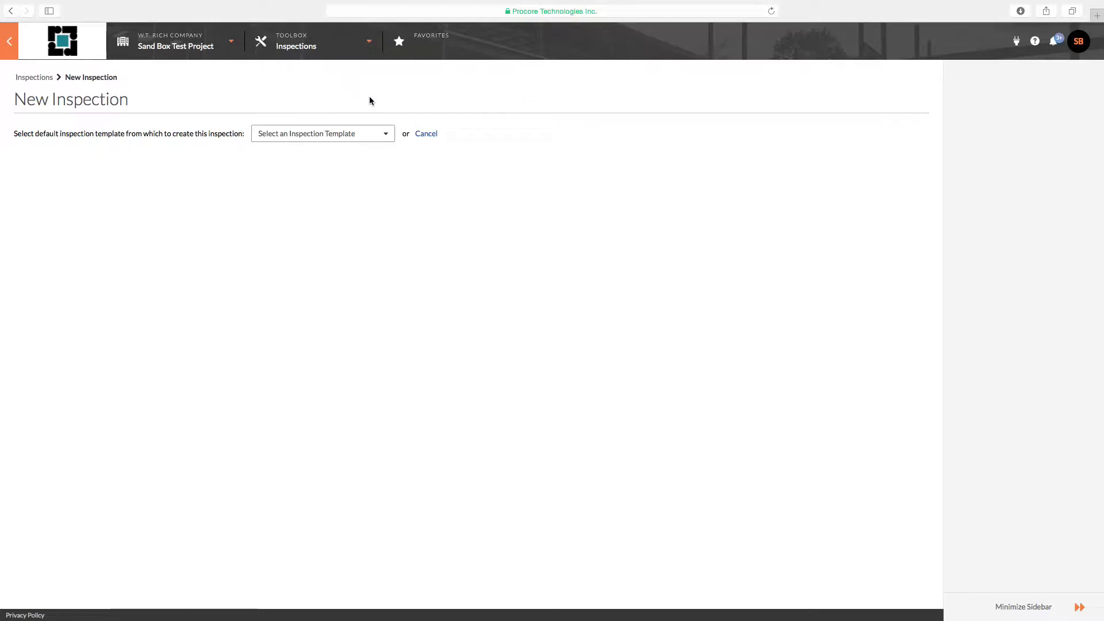
{"action": "left_click", "coordinate": [386, 135]}
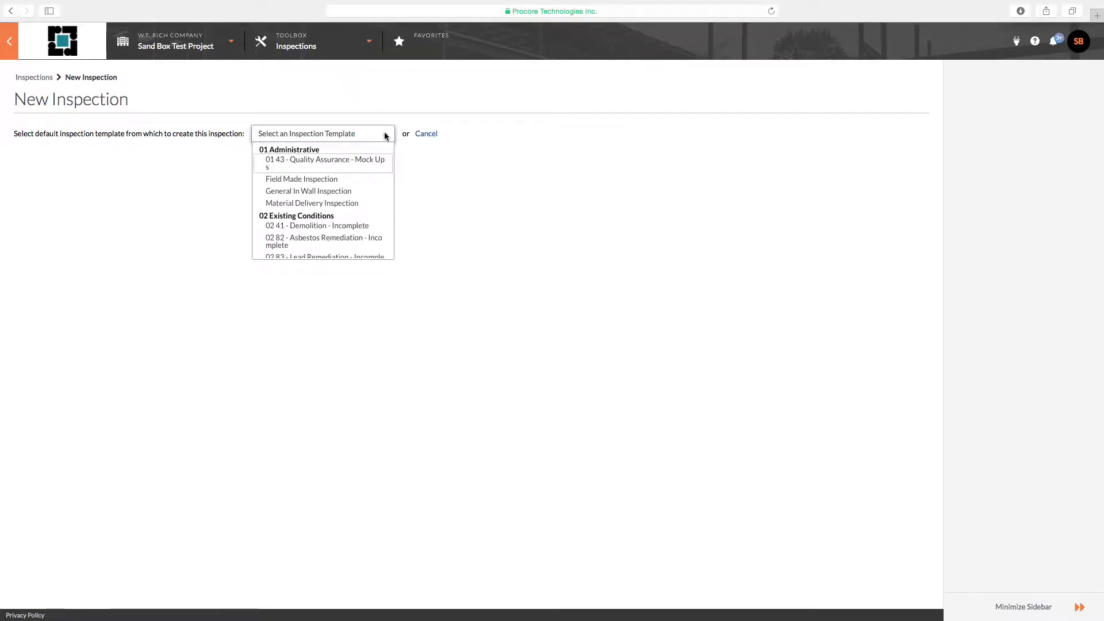
{"action": "scroll", "coordinate": [365, 176], "scroll_direction": "down", "scroll_amount": 5}
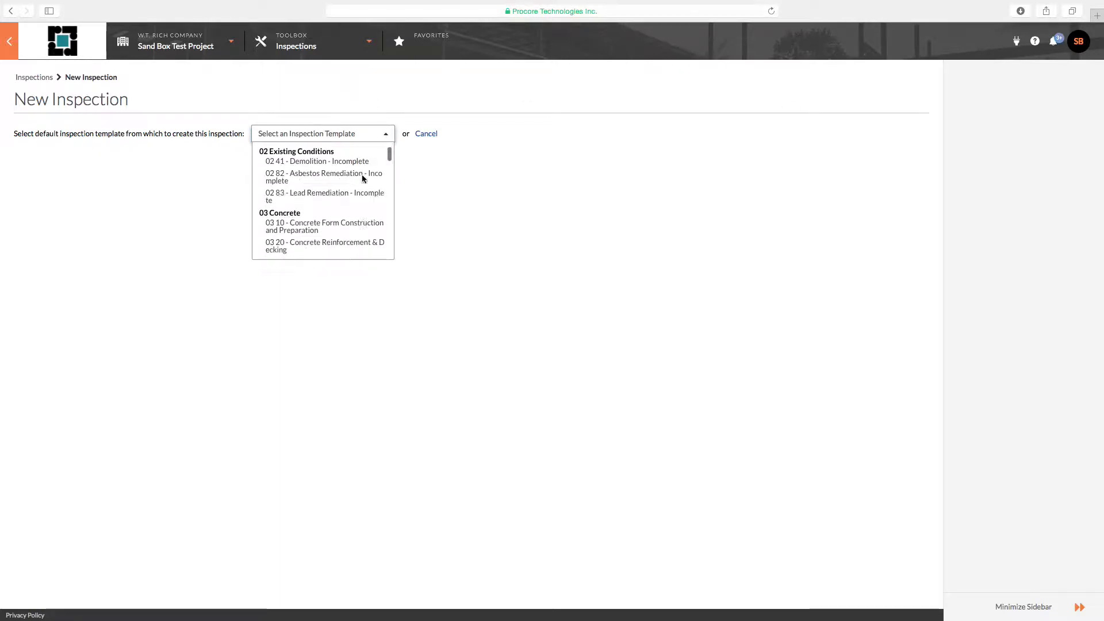
{"action": "scroll", "coordinate": [363, 178], "scroll_direction": "down", "scroll_amount": 15}
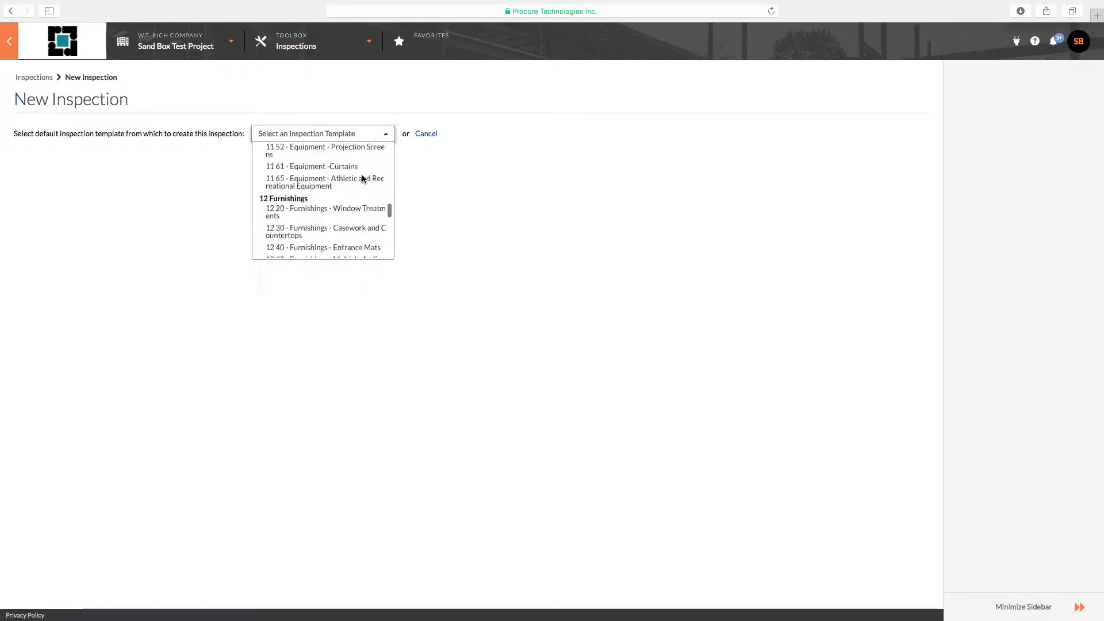
{"action": "scroll", "coordinate": [364, 179], "scroll_direction": "down", "scroll_amount": 10}
{"action": "scroll", "coordinate": [350, 180], "scroll_direction": "up", "scroll_amount": 10}
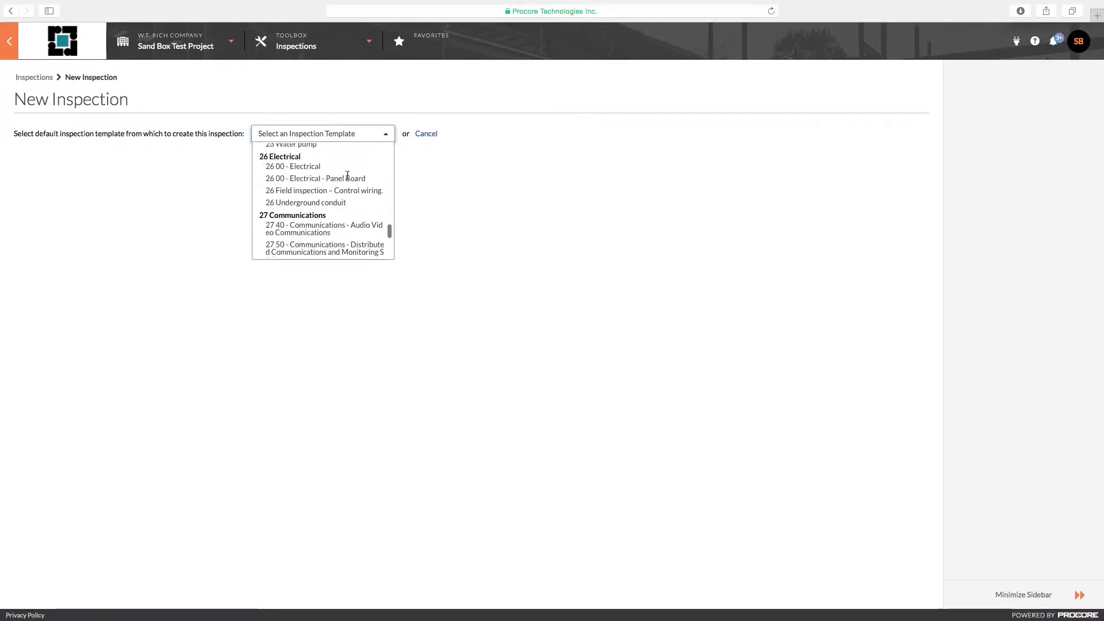
{"action": "scroll", "coordinate": [351, 180], "scroll_direction": "up", "scroll_amount": 10}
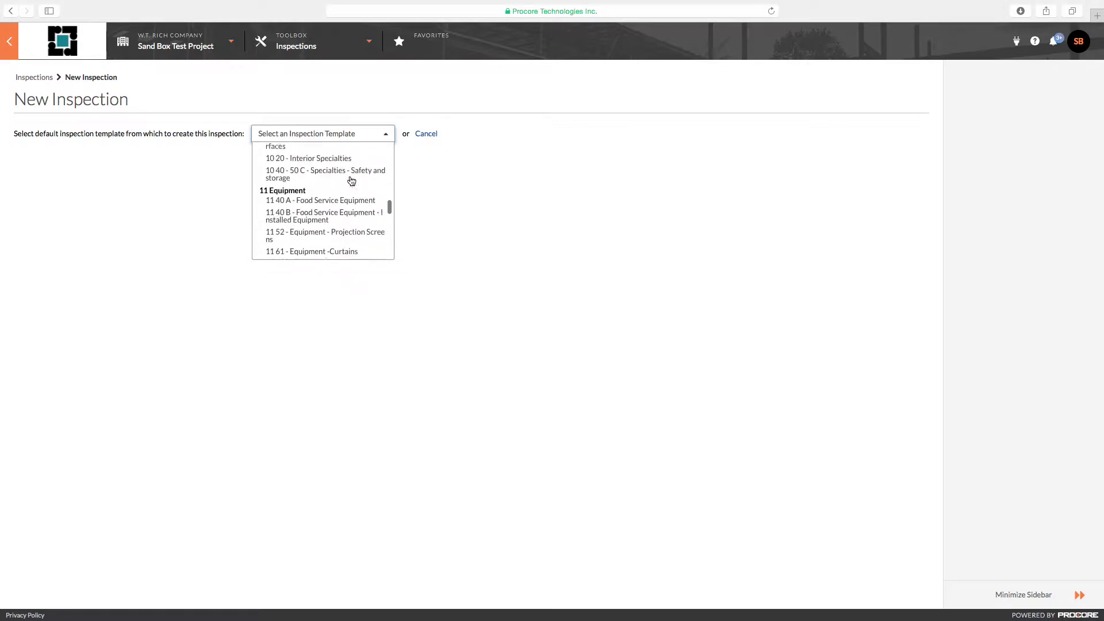
{"action": "scroll", "coordinate": [352, 181], "scroll_direction": "up", "scroll_amount": 6}
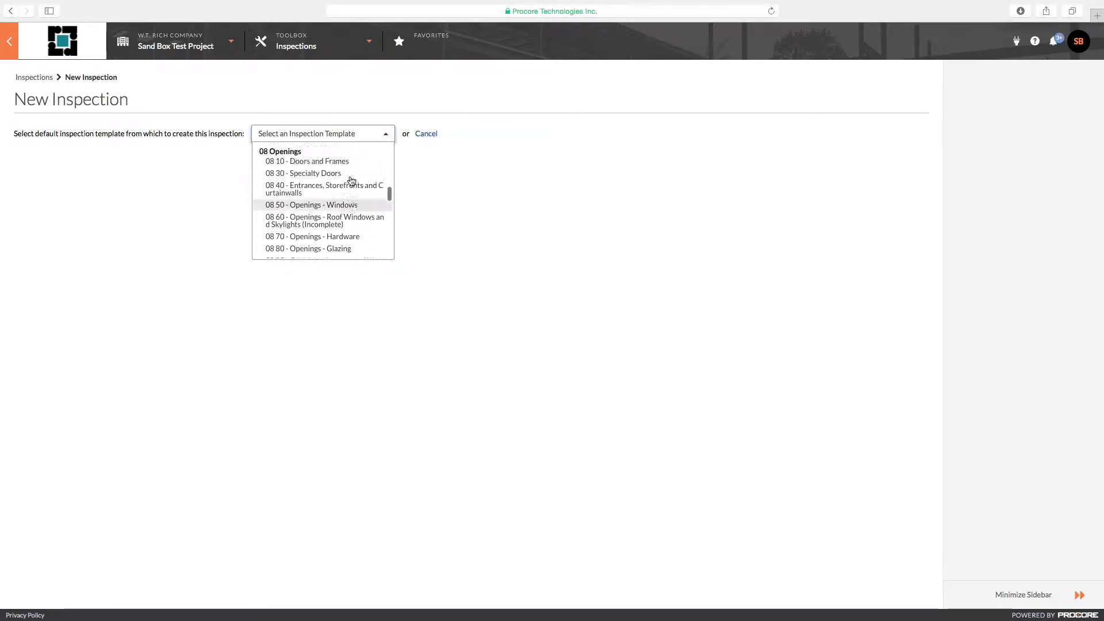
{"action": "scroll", "coordinate": [351, 181], "scroll_direction": "up", "scroll_amount": 8}
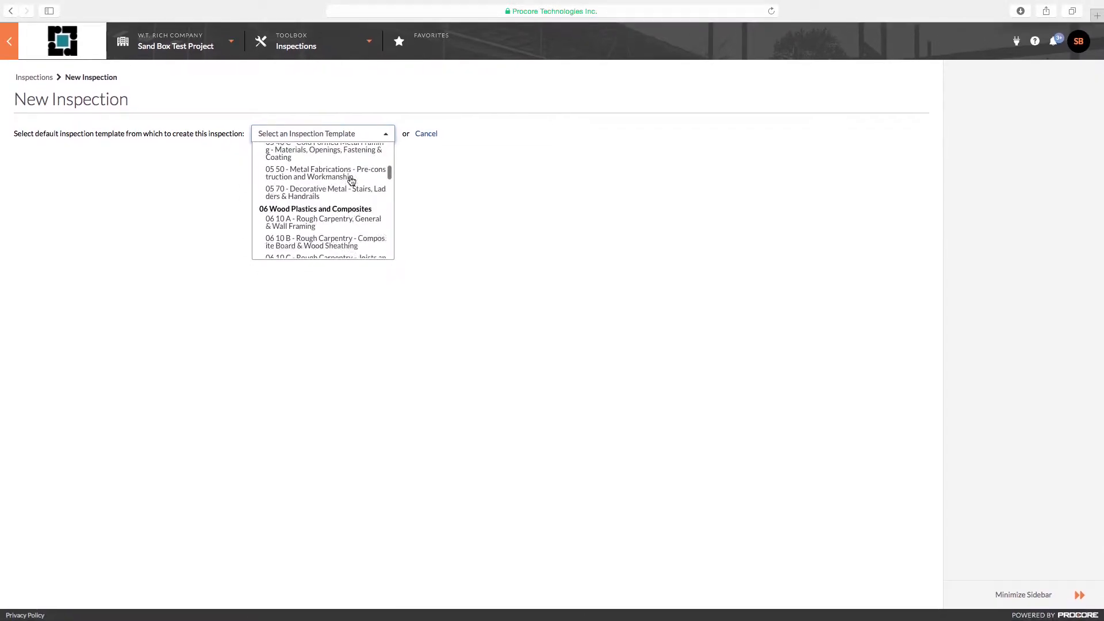
{"action": "scroll", "coordinate": [344, 183], "scroll_direction": "up", "scroll_amount": 8}
{"action": "scroll", "coordinate": [344, 184], "scroll_direction": "down", "scroll_amount": 3}
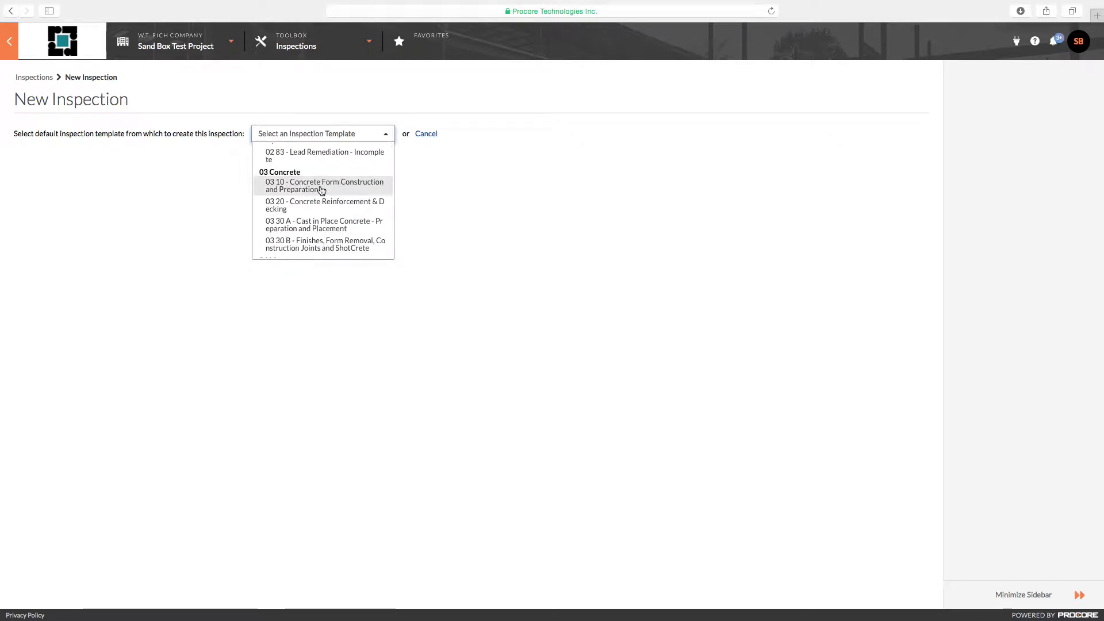
{"action": "scroll", "coordinate": [321, 190], "scroll_direction": "up", "scroll_amount": 3}
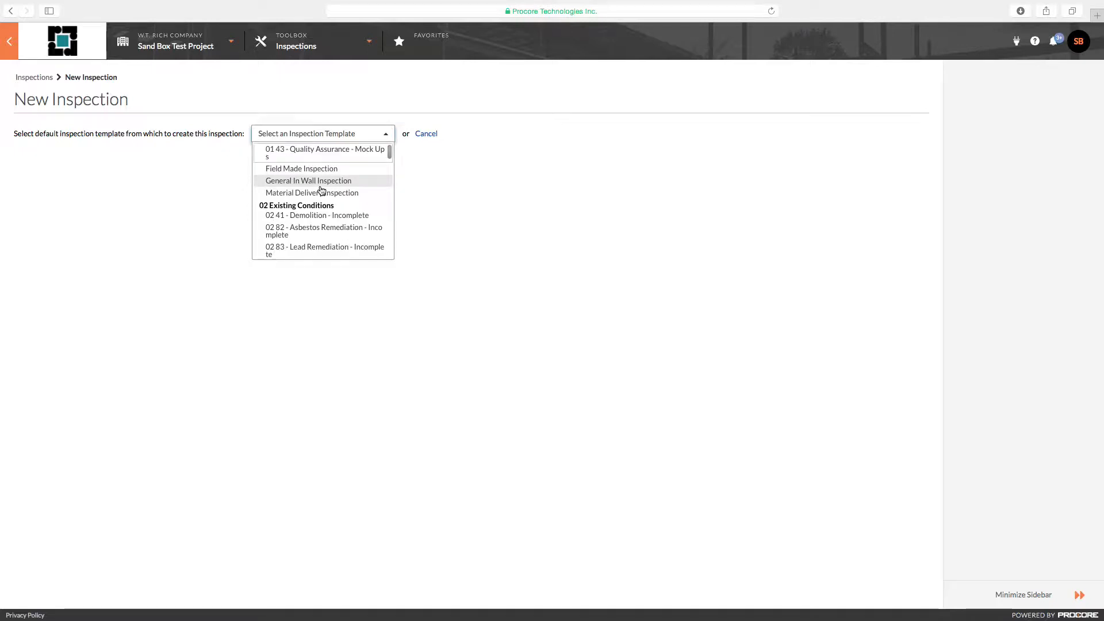
{"action": "scroll", "coordinate": [320, 190], "scroll_direction": "down", "scroll_amount": 3}
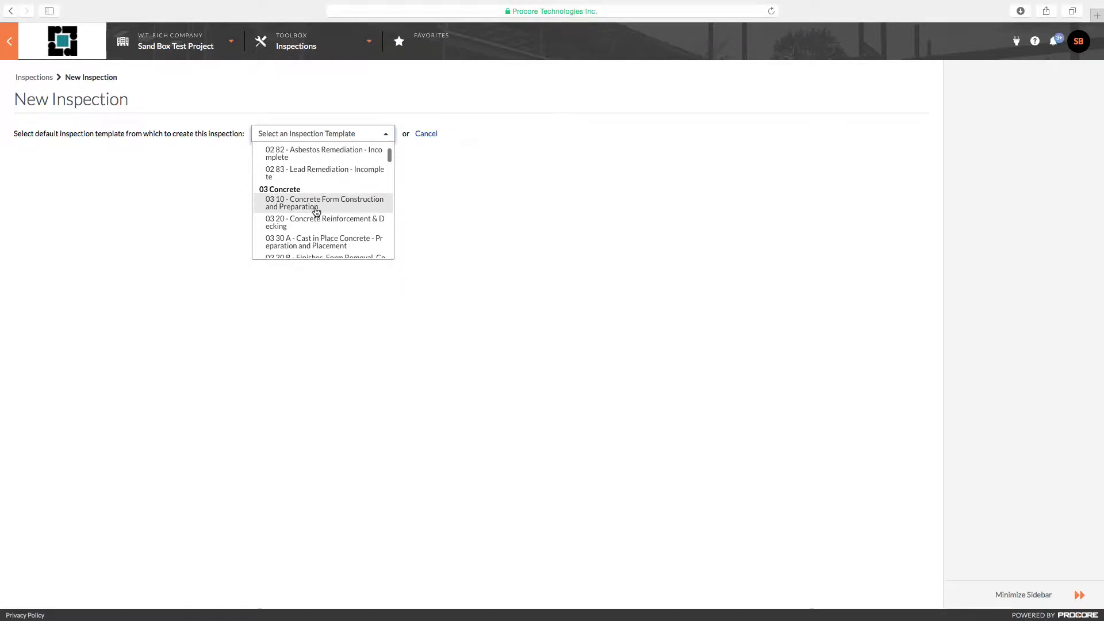
{"action": "left_click", "coordinate": [316, 206]}
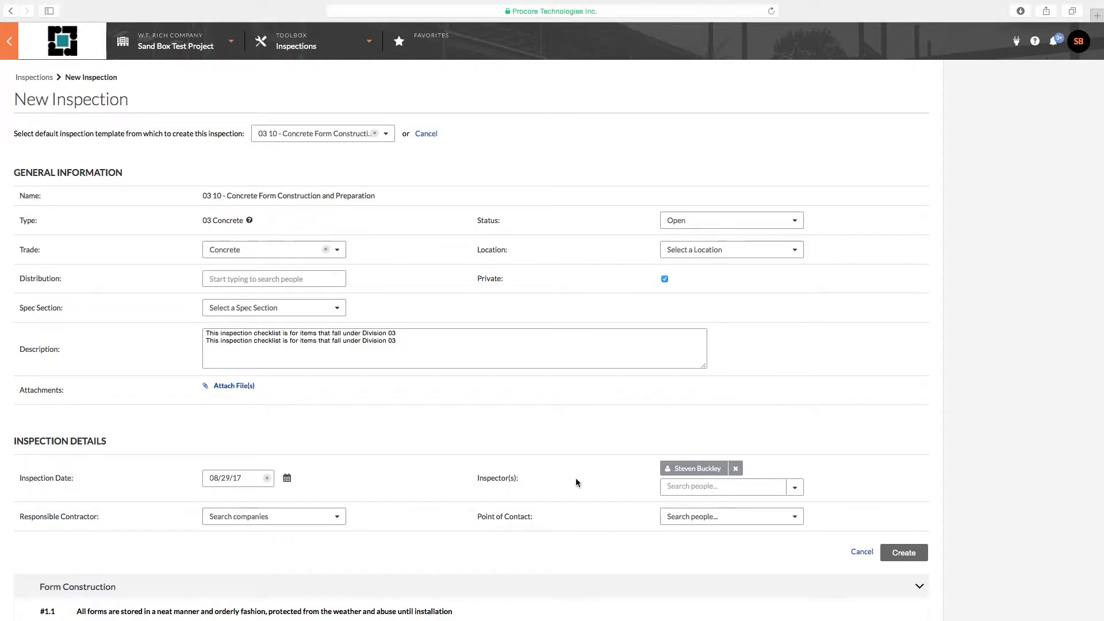
Step: Review the template's checklist items and create the inspection with its prefilled general information and inspection details
{"action": "scroll", "coordinate": [575, 478], "scroll_direction": "down", "scroll_amount": 4}
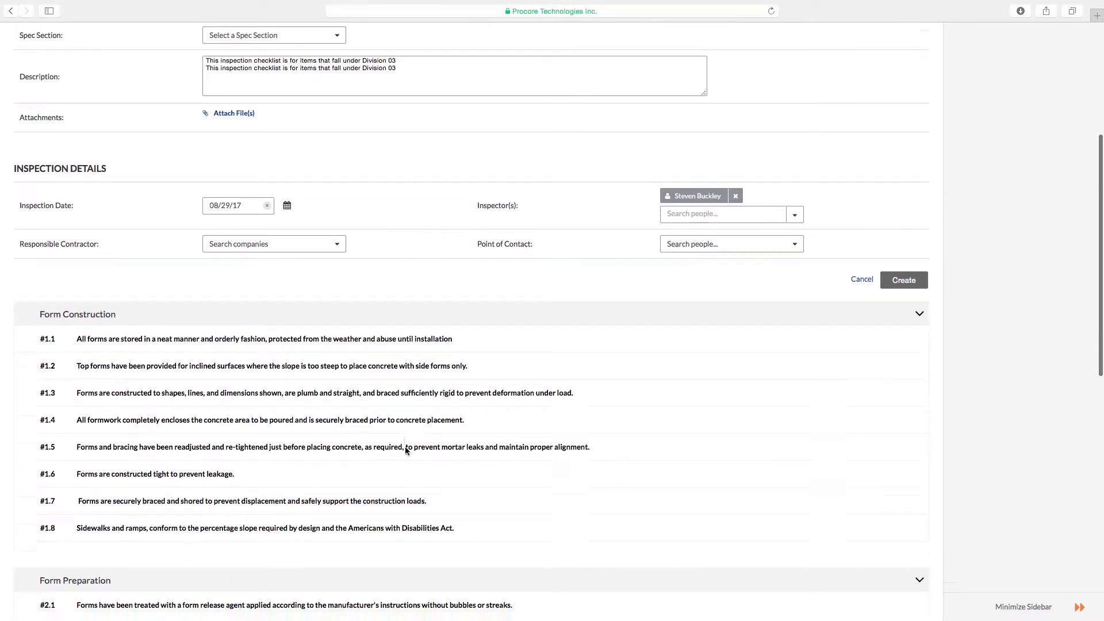
{"action": "scroll", "coordinate": [406, 451], "scroll_direction": "down", "scroll_amount": 10}
{"action": "scroll", "coordinate": [406, 451], "scroll_direction": "up", "scroll_amount": 15}
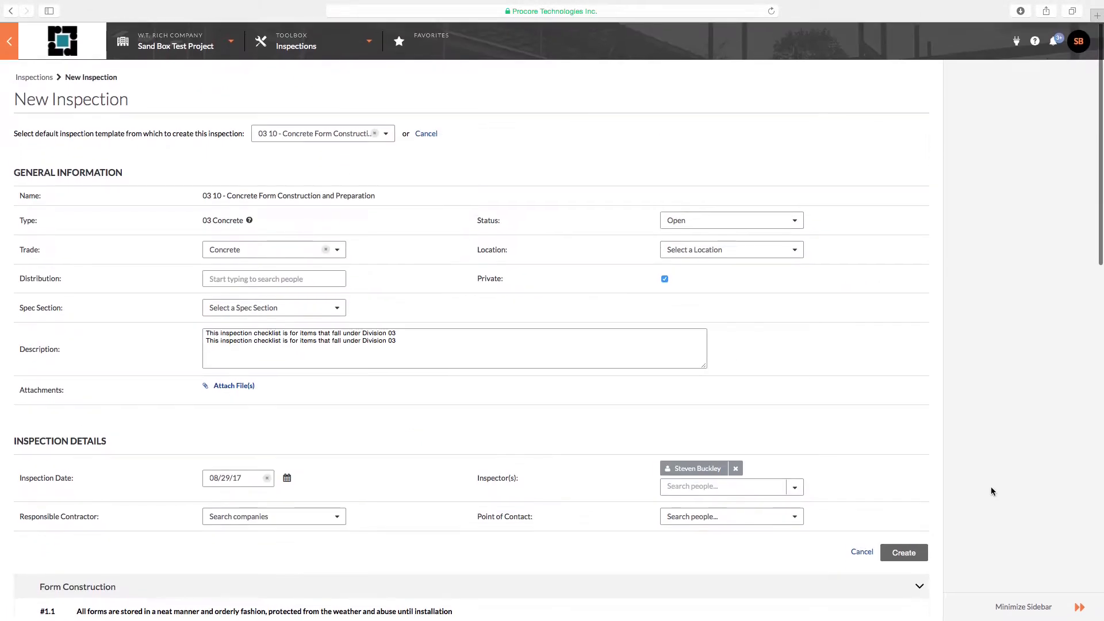
{"action": "left_click", "coordinate": [912, 556]}
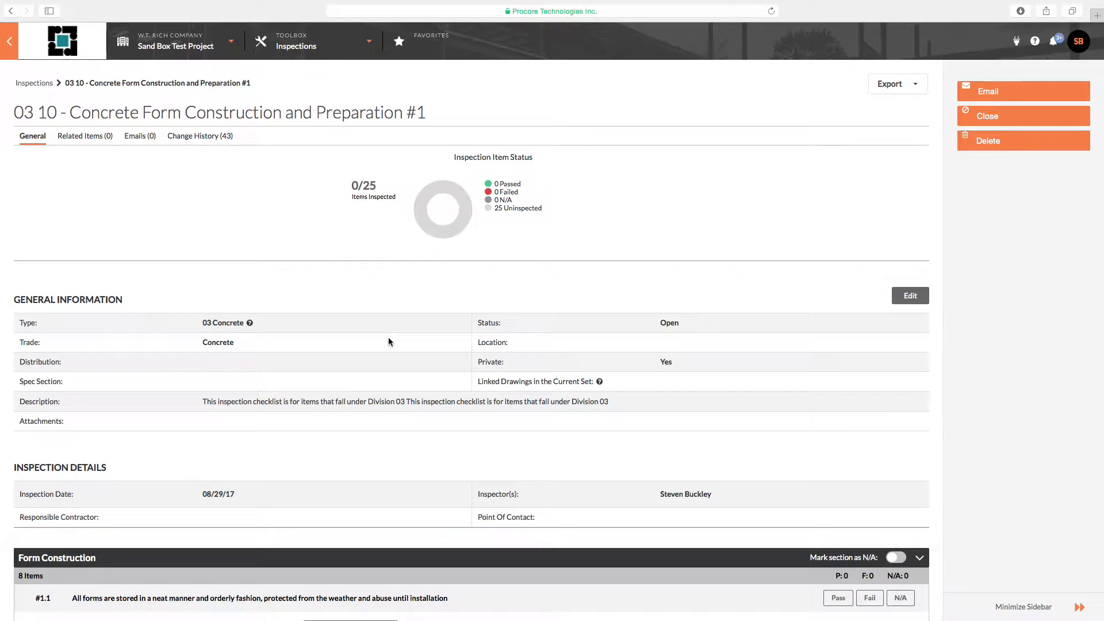
Step: Mark Form Construction items #1.1, #1.2 and #1.3 as Pass
{"action": "scroll", "coordinate": [388, 341], "scroll_direction": "down", "scroll_amount": 5}
{"action": "scroll", "coordinate": [388, 342], "scroll_direction": "down", "scroll_amount": 4}
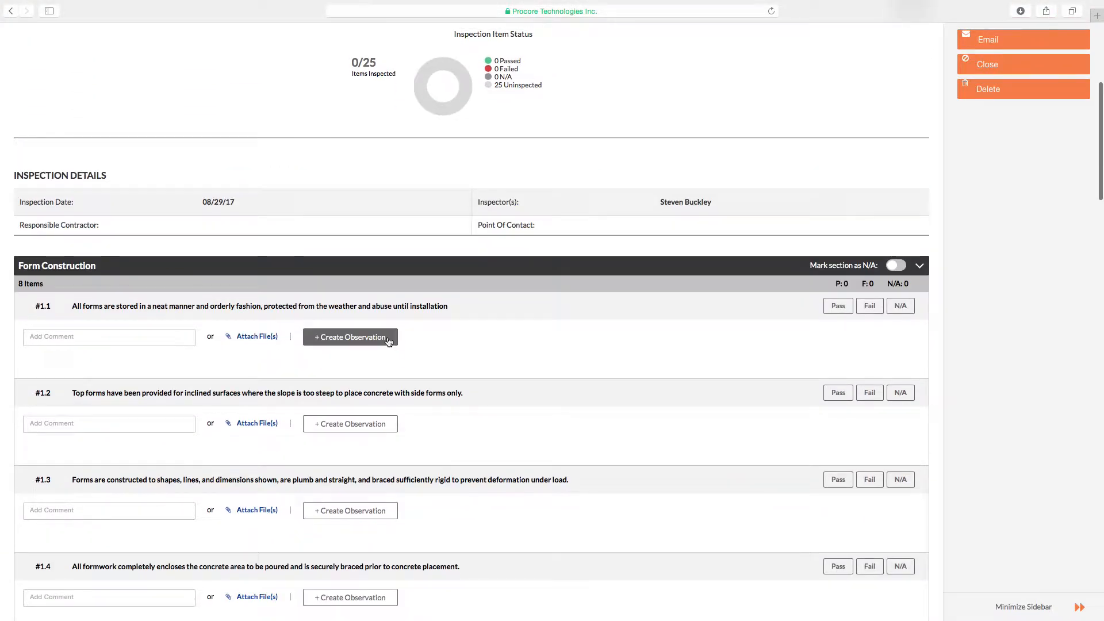
{"action": "scroll", "coordinate": [167, 286], "scroll_direction": "down", "scroll_amount": 2}
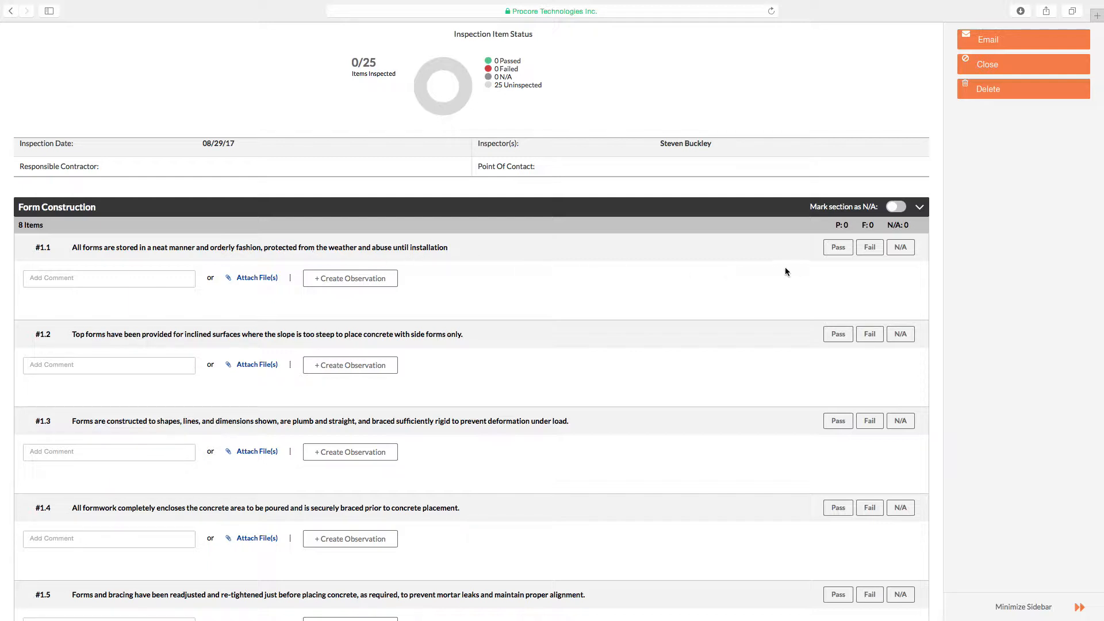
{"action": "left_click", "coordinate": [837, 248]}
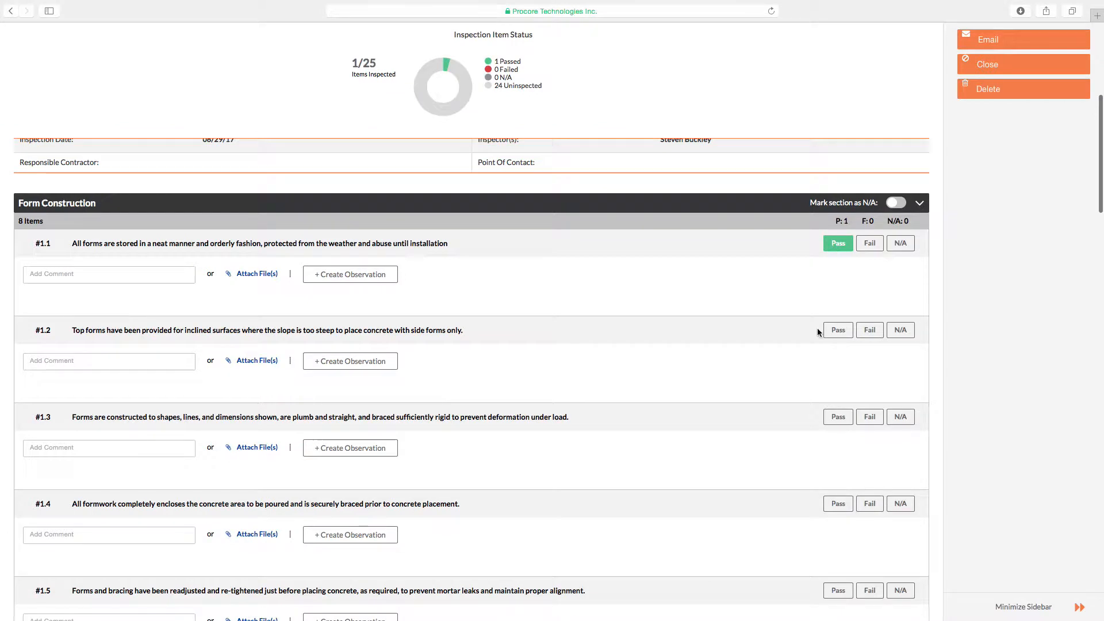
{"action": "scroll", "coordinate": [756, 310], "scroll_direction": "down", "scroll_amount": 2}
{"action": "left_click", "coordinate": [840, 266]}
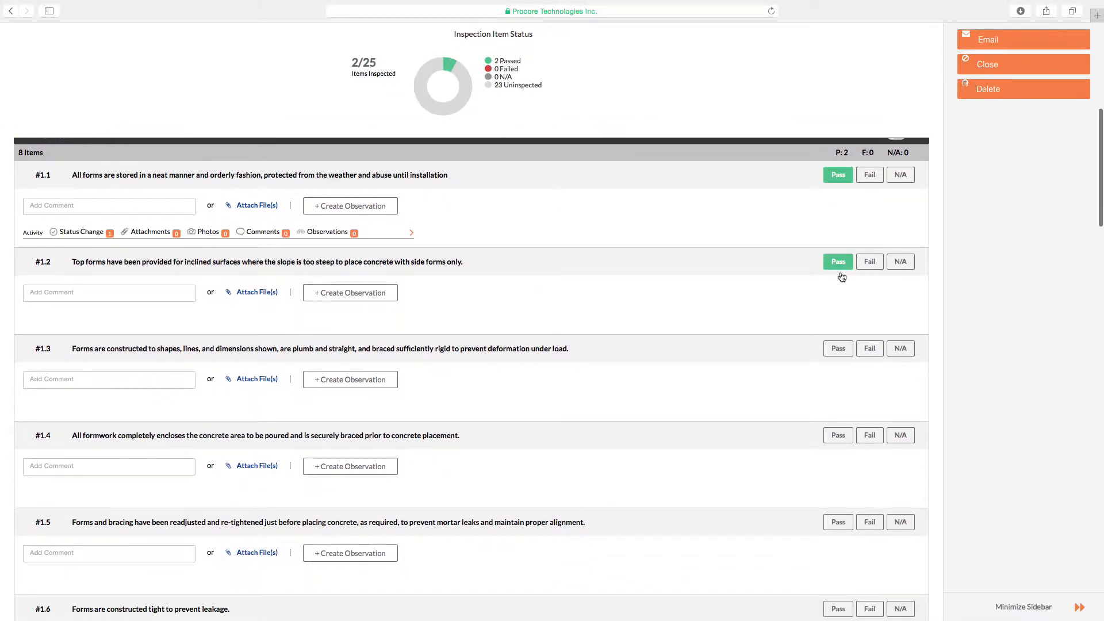
{"action": "left_click", "coordinate": [831, 350]}
Step: Mark Form Construction items #1.4 and #1.5 as N/A
{"action": "scroll", "coordinate": [819, 345], "scroll_direction": "down", "scroll_amount": 3}
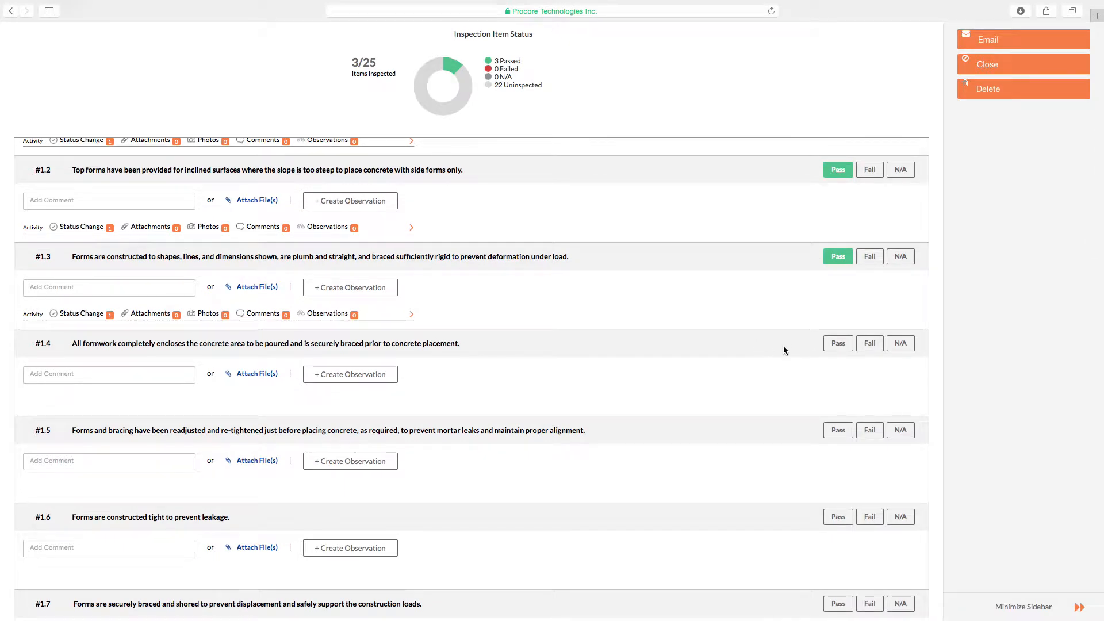
{"action": "left_click", "coordinate": [902, 347]}
{"action": "left_click", "coordinate": [906, 434]}
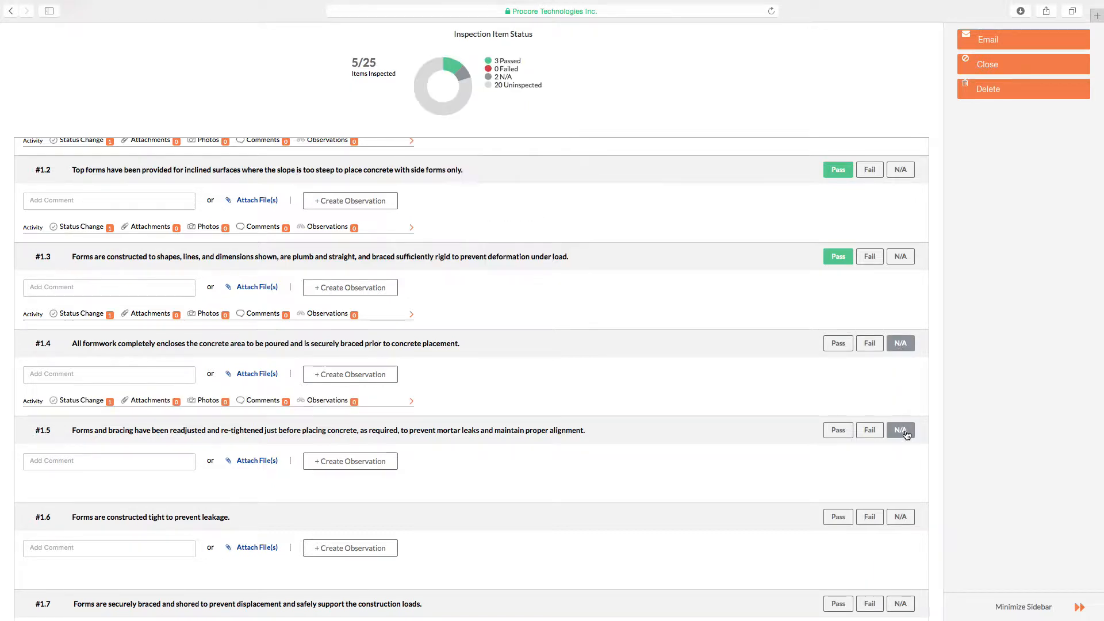
Step: Mark item #1.6 on forms being tight to prevent leakage as Fail and post the comment "holes in form" on it
{"action": "scroll", "coordinate": [736, 391], "scroll_direction": "down", "scroll_amount": 2}
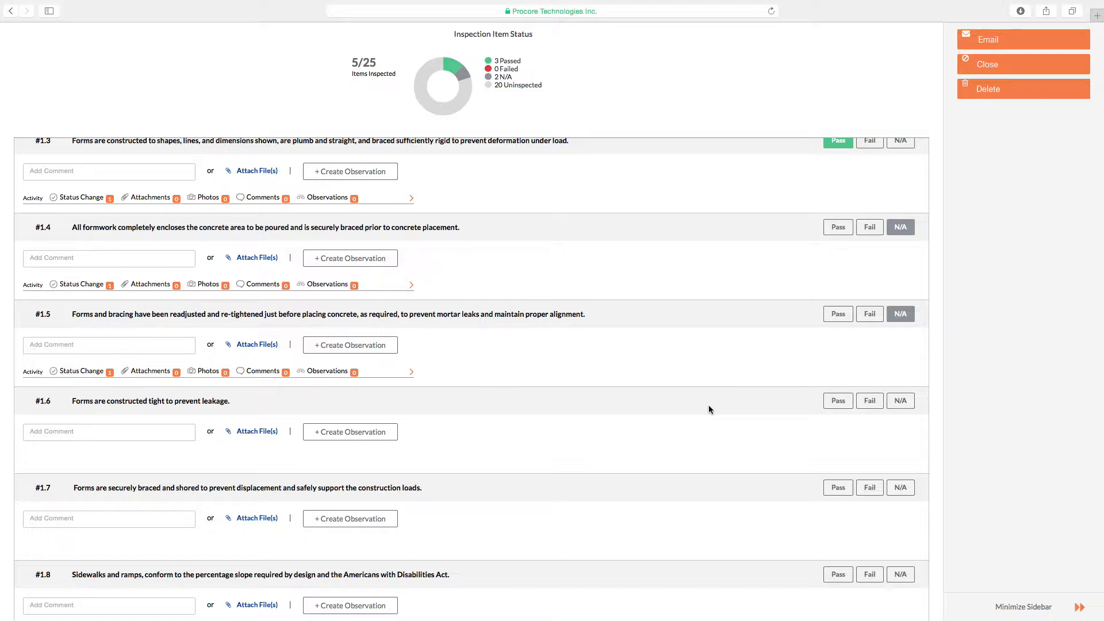
{"action": "left_click", "coordinate": [867, 409]}
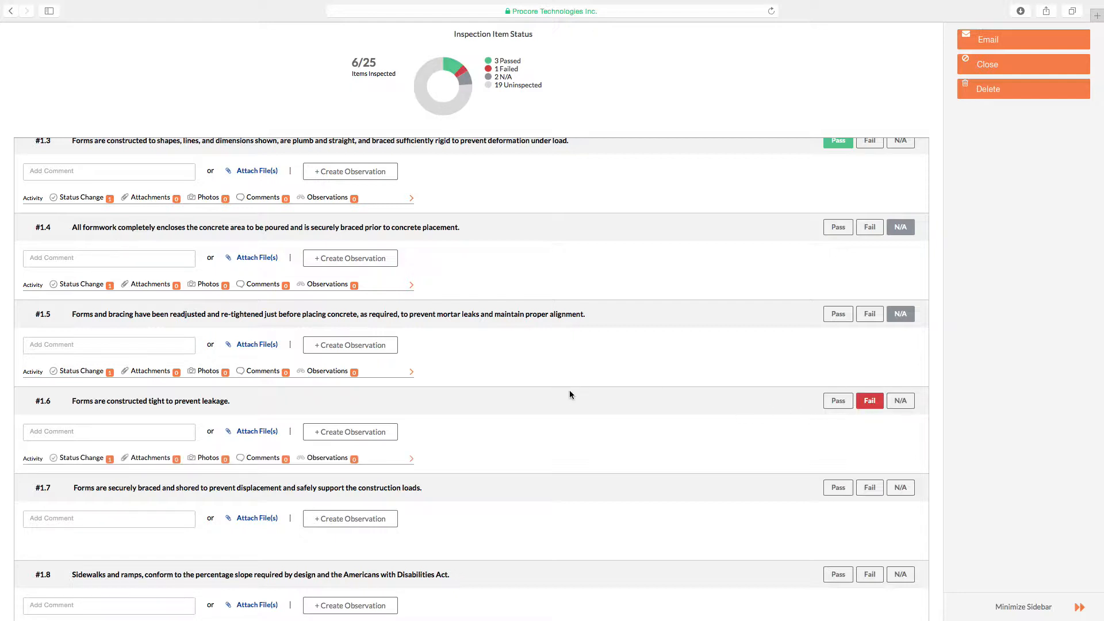
{"action": "left_click", "coordinate": [126, 434]}
{"action": "type", "text": "xz"}
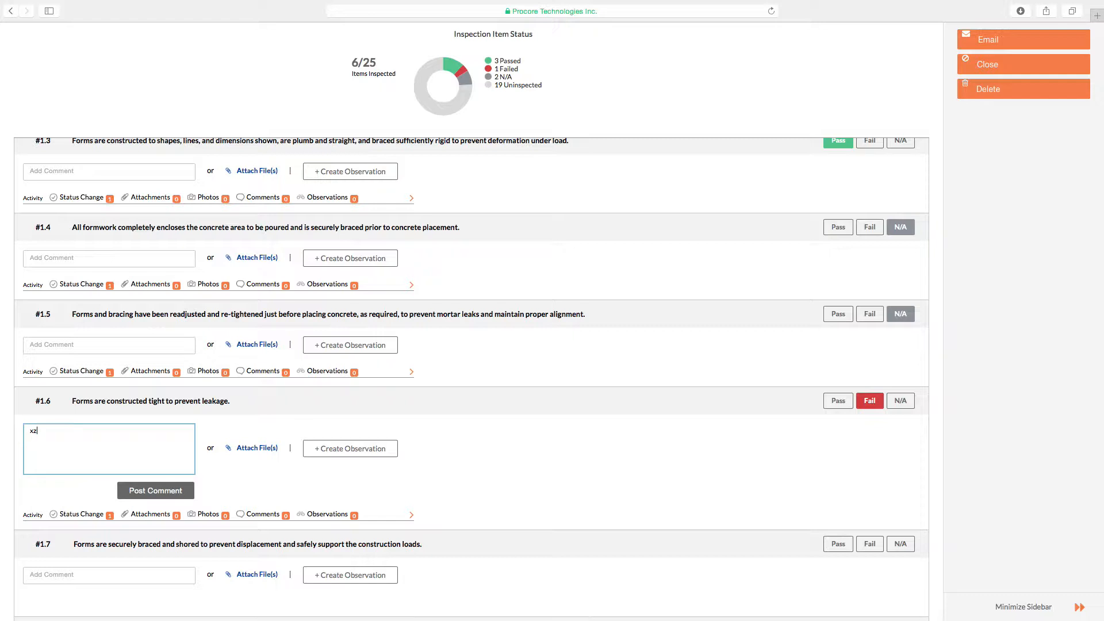
{"action": "key", "text": "BackSpace"}
{"action": "key", "text": "BackSpace"}
{"action": "type", "text": "n"}
{"action": "key", "text": "BackSpace"}
{"action": "type", "text": "h"}
{"action": "left_click", "coordinate": [166, 487]}
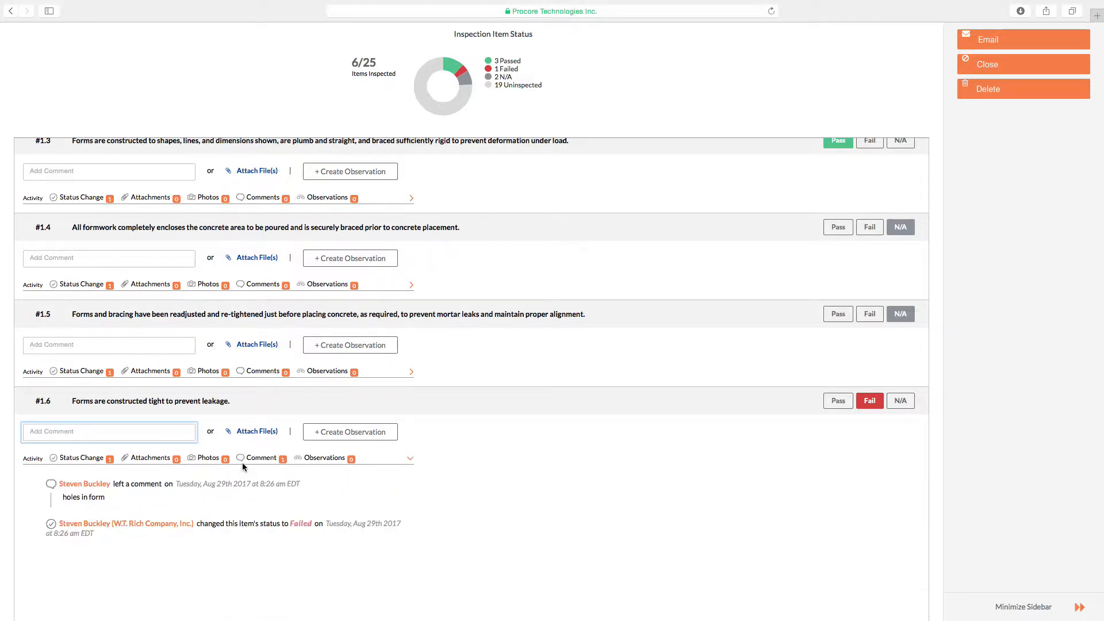
{"action": "mouse_move", "coordinate": [101, 499]}
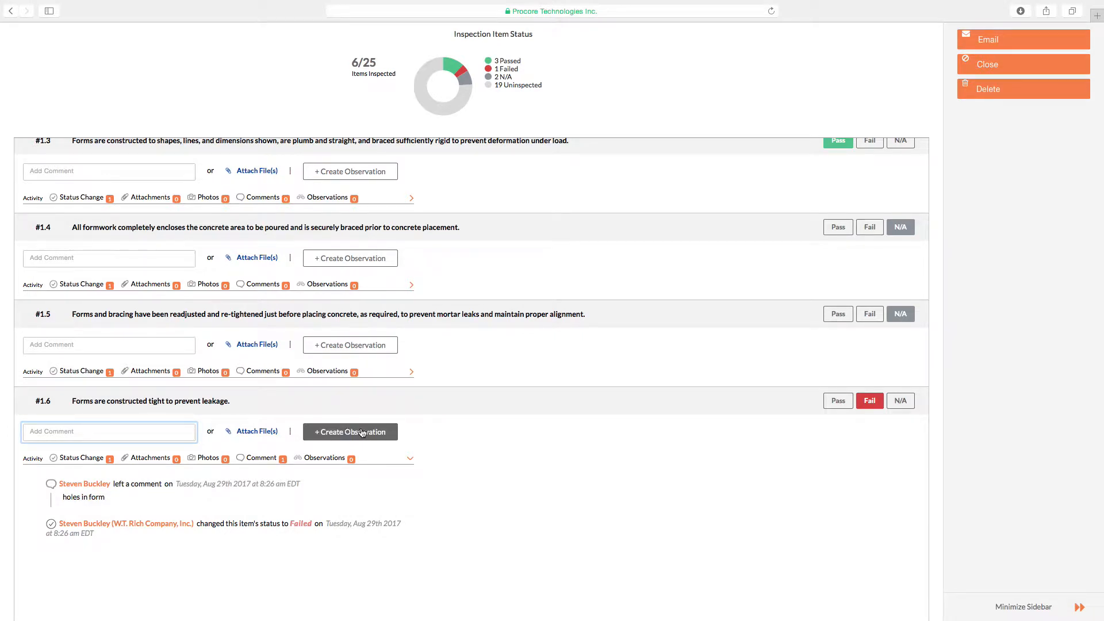
Step: Mark items #1.7, #1.8 and #2.1 as Pass and Form Preparation item #2.2 as N/A
{"action": "scroll", "coordinate": [353, 436], "scroll_direction": "down", "scroll_amount": 2}
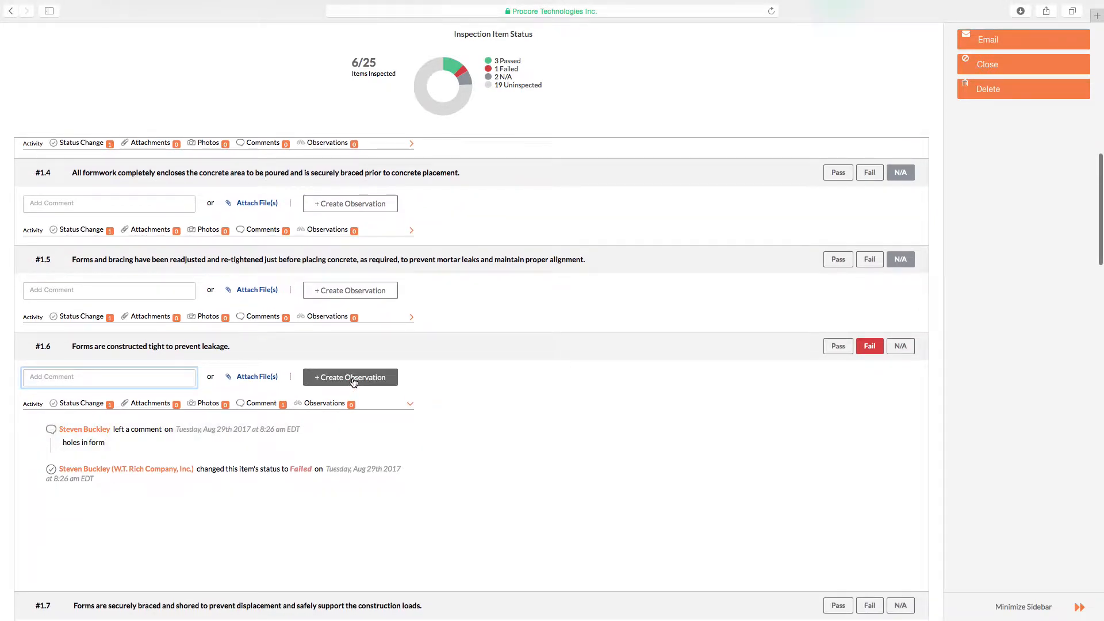
{"action": "scroll", "coordinate": [354, 379], "scroll_direction": "down", "scroll_amount": 1}
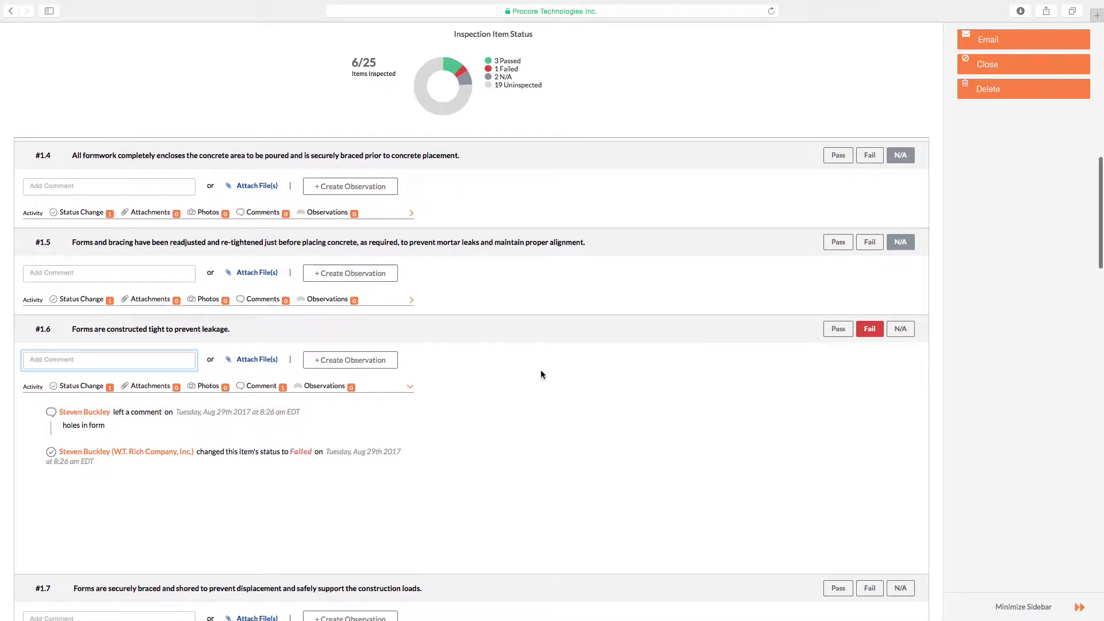
{"action": "scroll", "coordinate": [372, 370], "scroll_direction": "down", "scroll_amount": 4}
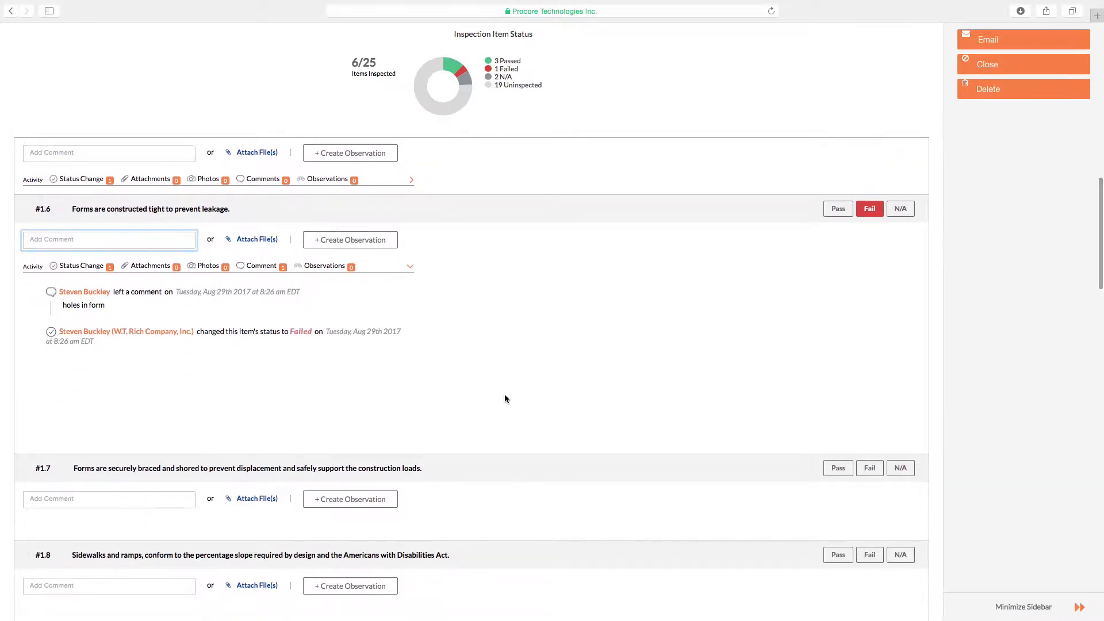
{"action": "scroll", "coordinate": [598, 374], "scroll_direction": "down", "scroll_amount": 4}
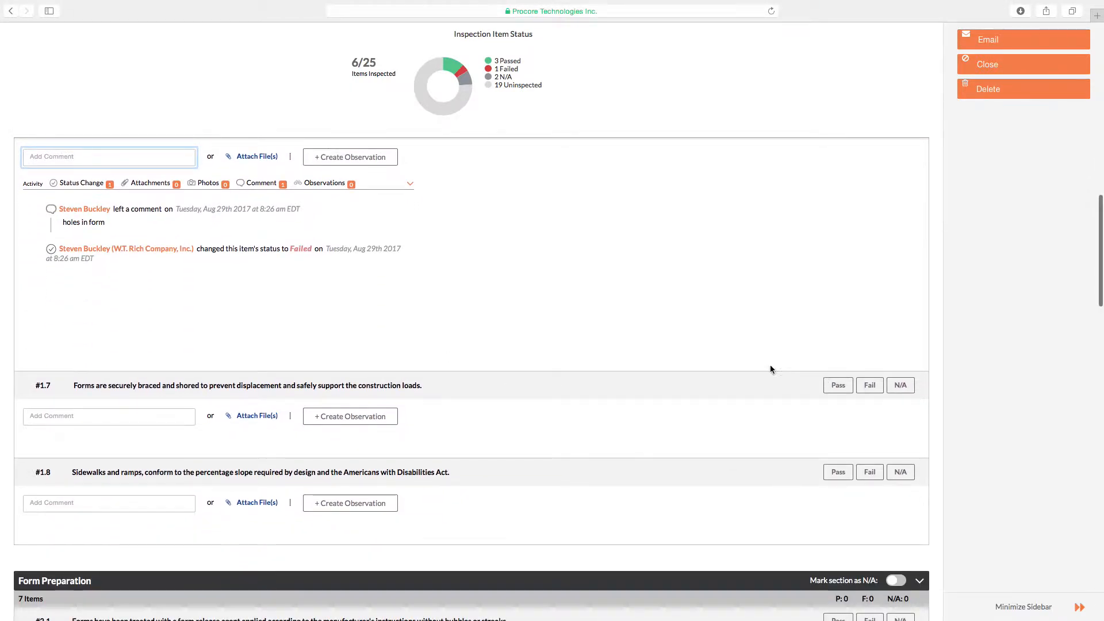
{"action": "scroll", "coordinate": [409, 320], "scroll_direction": "down", "scroll_amount": 3}
{"action": "scroll", "coordinate": [823, 340], "scroll_direction": "down", "scroll_amount": 15}
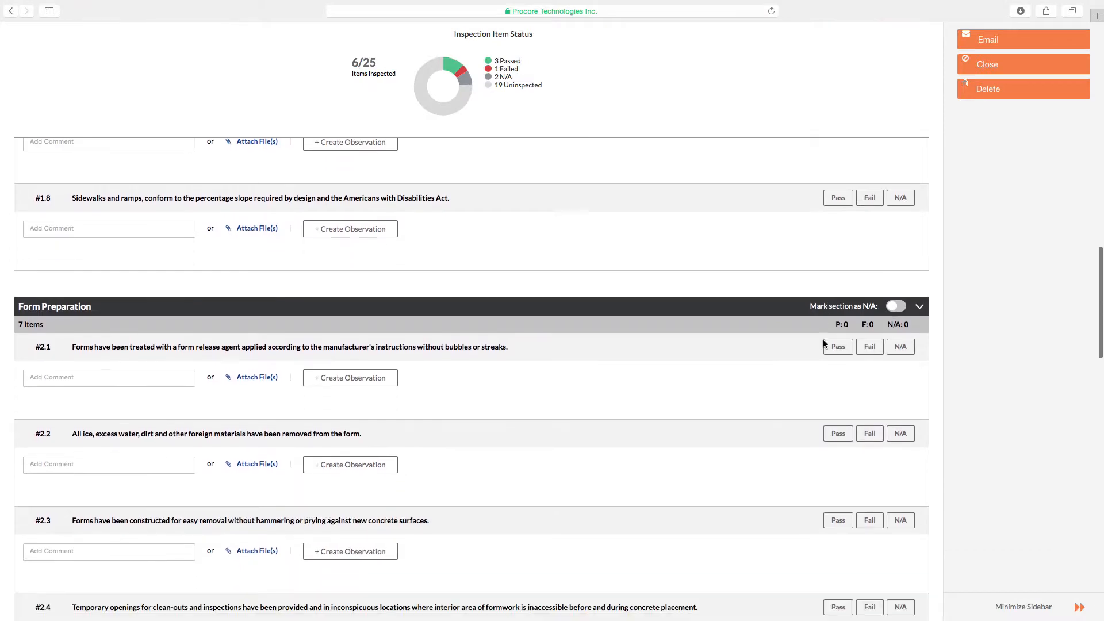
{"action": "scroll", "coordinate": [829, 310], "scroll_direction": "up", "scroll_amount": 9}
{"action": "left_click", "coordinate": [838, 184]}
{"action": "left_click", "coordinate": [836, 279]}
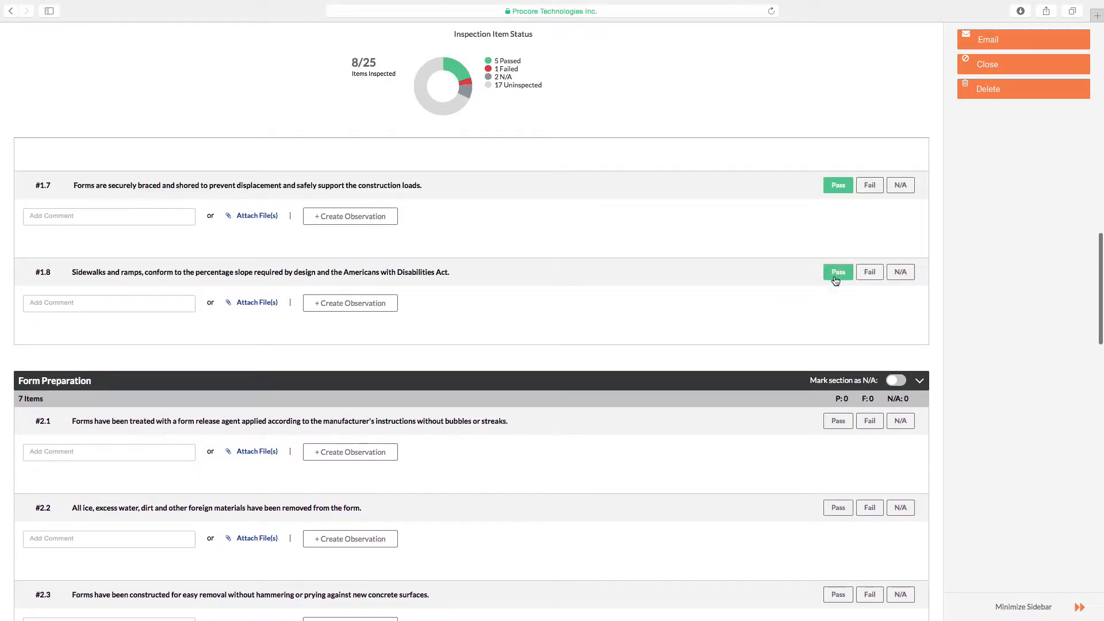
{"action": "left_click", "coordinate": [840, 421]}
{"action": "left_click", "coordinate": [900, 510]}
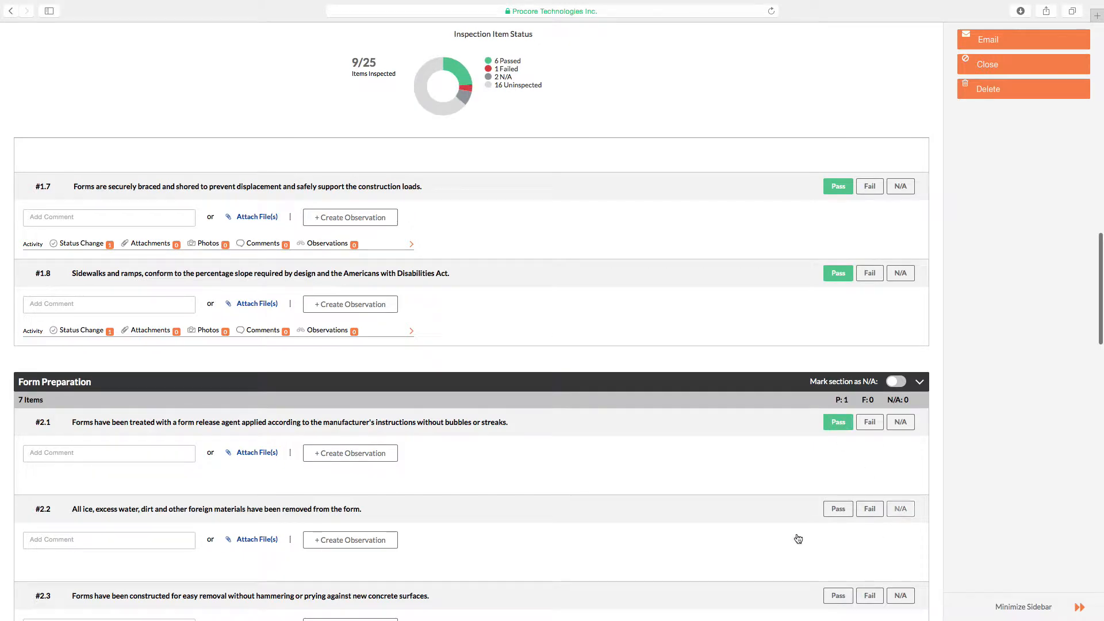
Step: Mark Form Preparation items #2.3 and #2.4 as Pass
{"action": "scroll", "coordinate": [779, 523], "scroll_direction": "down", "scroll_amount": 4}
{"action": "left_click", "coordinate": [839, 588]}
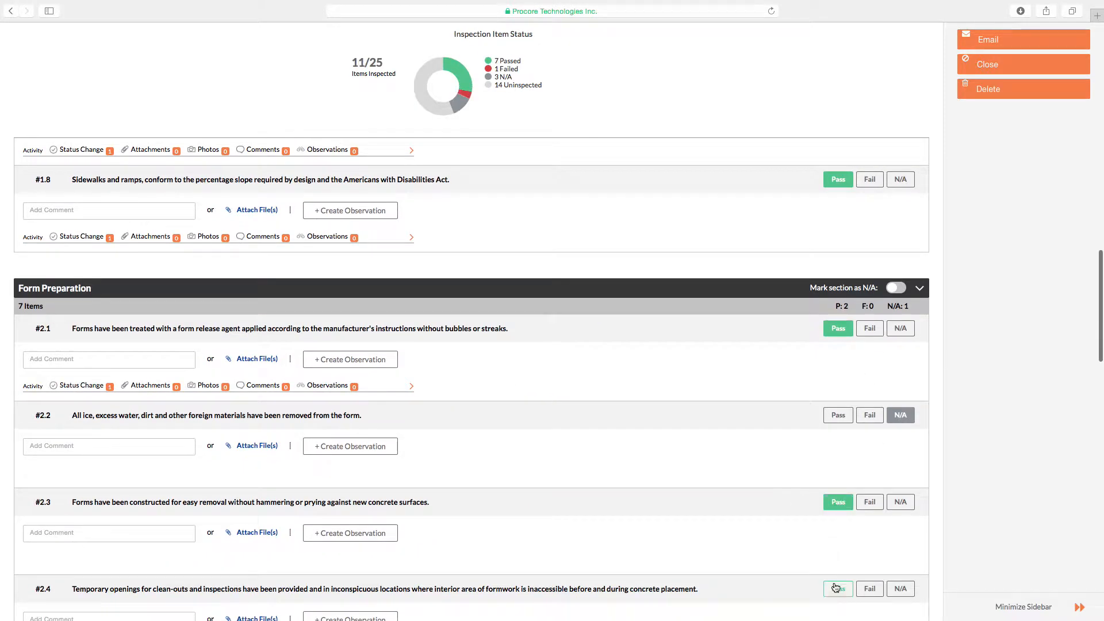
{"action": "scroll", "coordinate": [778, 512], "scroll_direction": "down", "scroll_amount": 8}
{"action": "scroll", "coordinate": [777, 512], "scroll_direction": "down", "scroll_amount": 15}
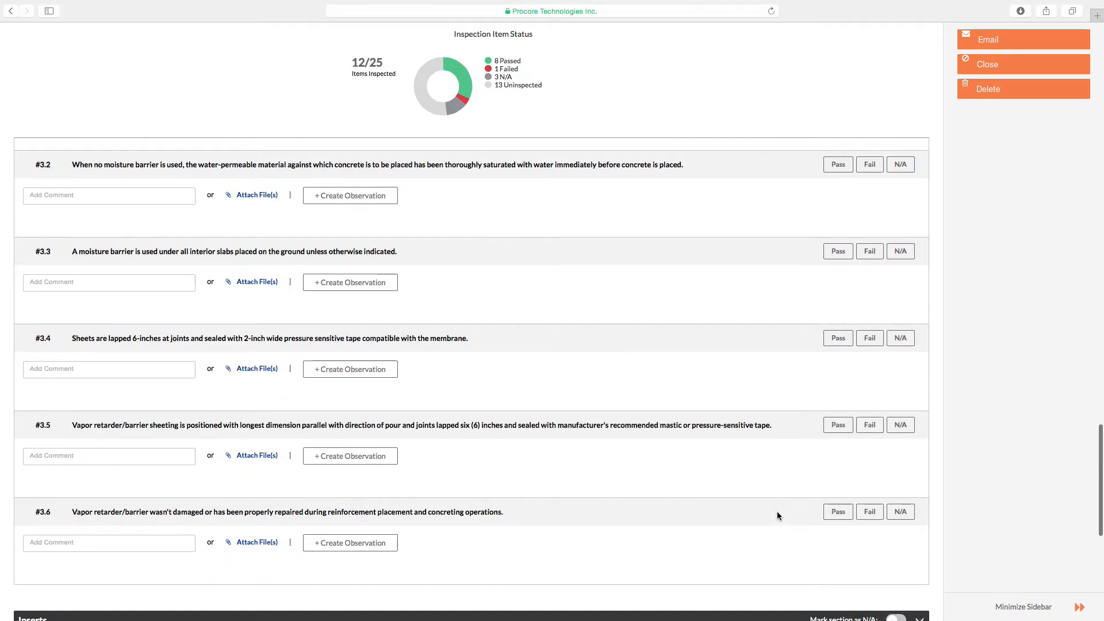
Step: Return to the project's Inspections list and examine the concrete form inspection's date, items inspected, passed, failed, N/A and closed observations
{"action": "scroll", "coordinate": [778, 512], "scroll_direction": "up", "scroll_amount": 20}
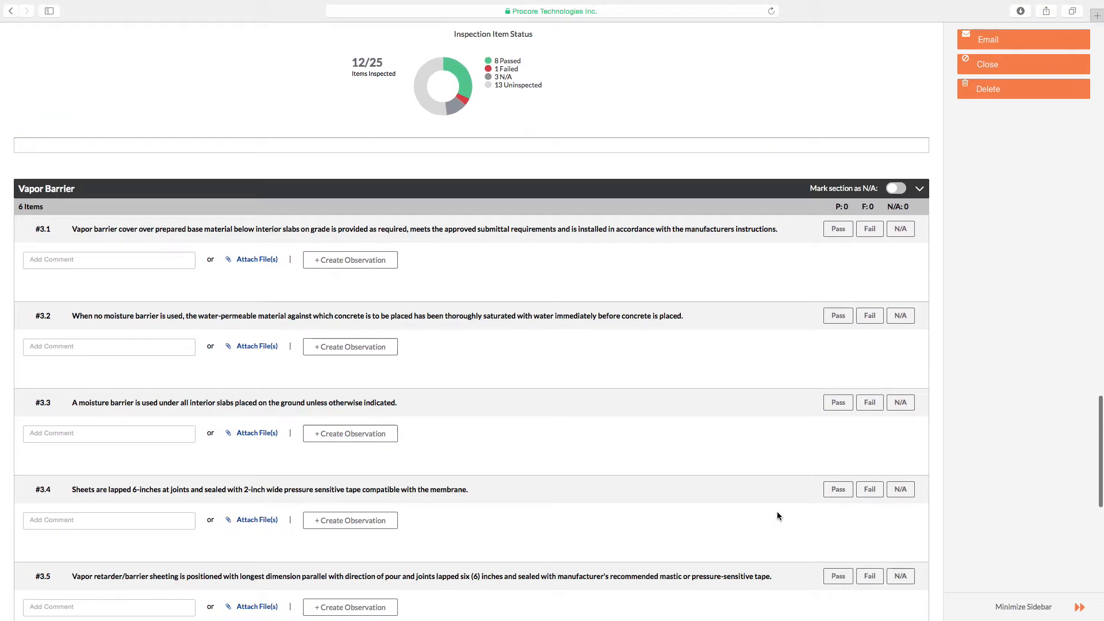
{"action": "scroll", "coordinate": [701, 494], "scroll_direction": "up", "scroll_amount": 2}
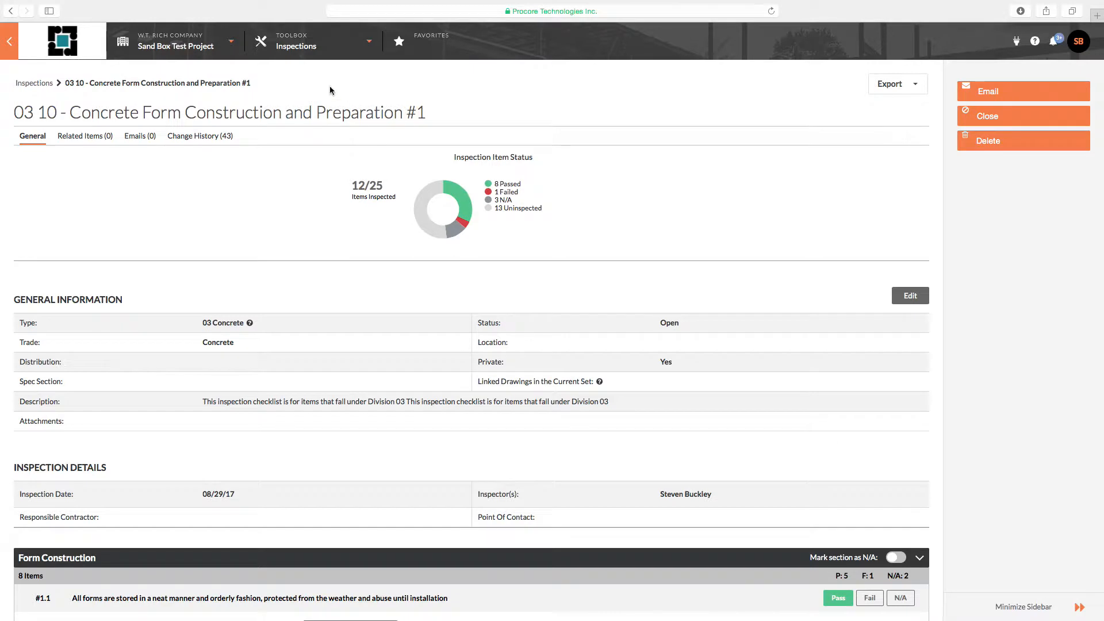
{"action": "left_click", "coordinate": [310, 53]}
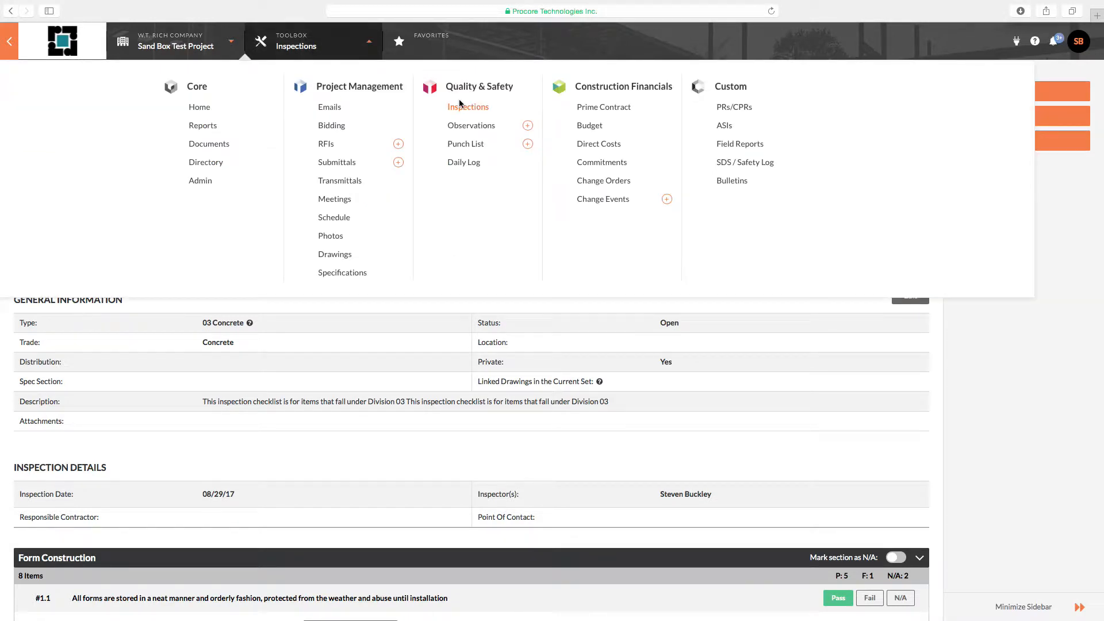
{"action": "left_click", "coordinate": [466, 108]}
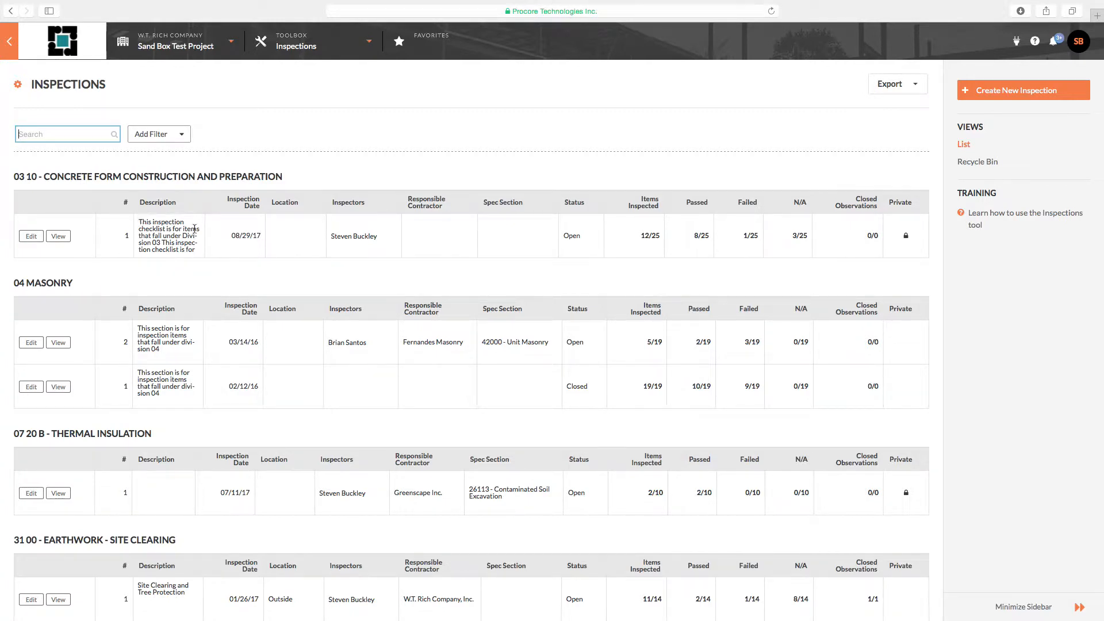
{"action": "left_click_drag", "start_coordinate": [232, 240], "coordinate": [277, 241]}
{"action": "left_click", "coordinate": [277, 241]}
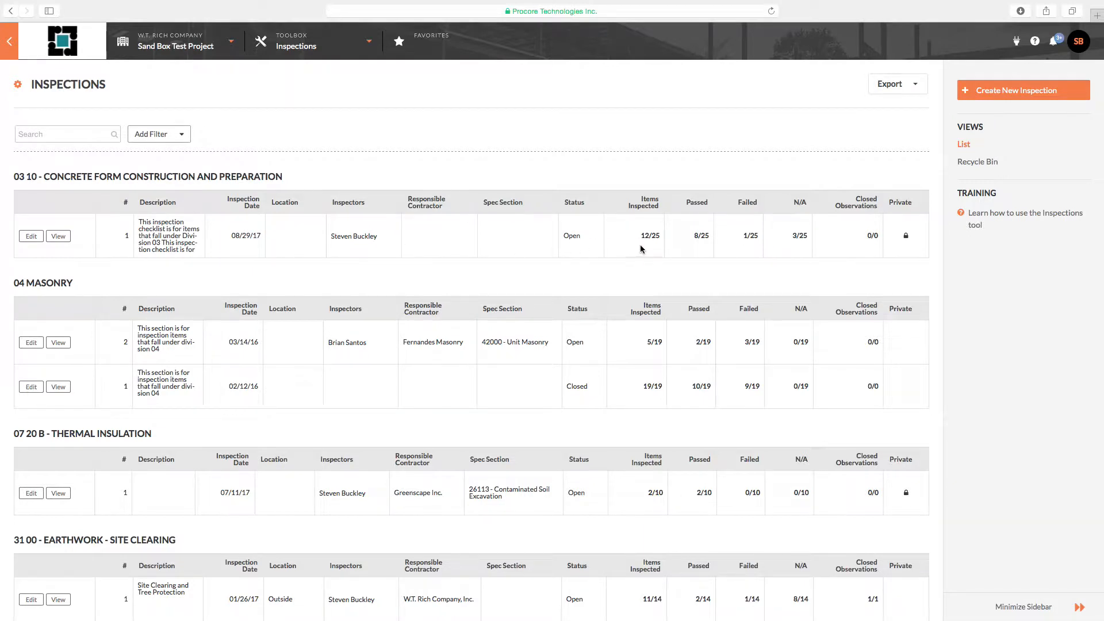
{"action": "left_click_drag", "start_coordinate": [638, 237], "coordinate": [813, 235]}
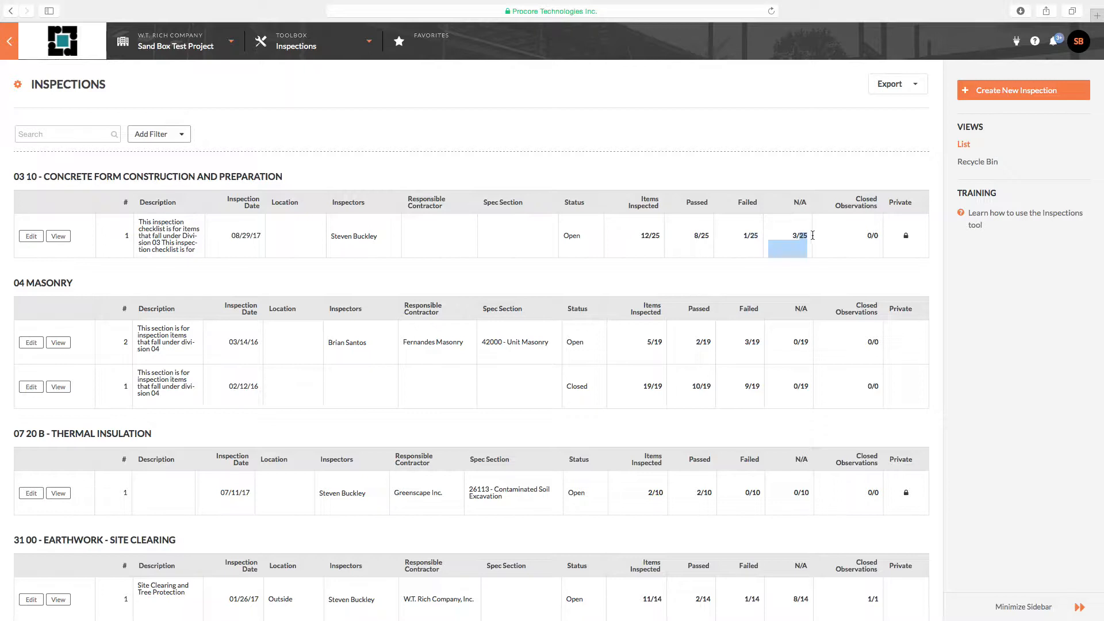
{"action": "left_click", "coordinate": [877, 235]}
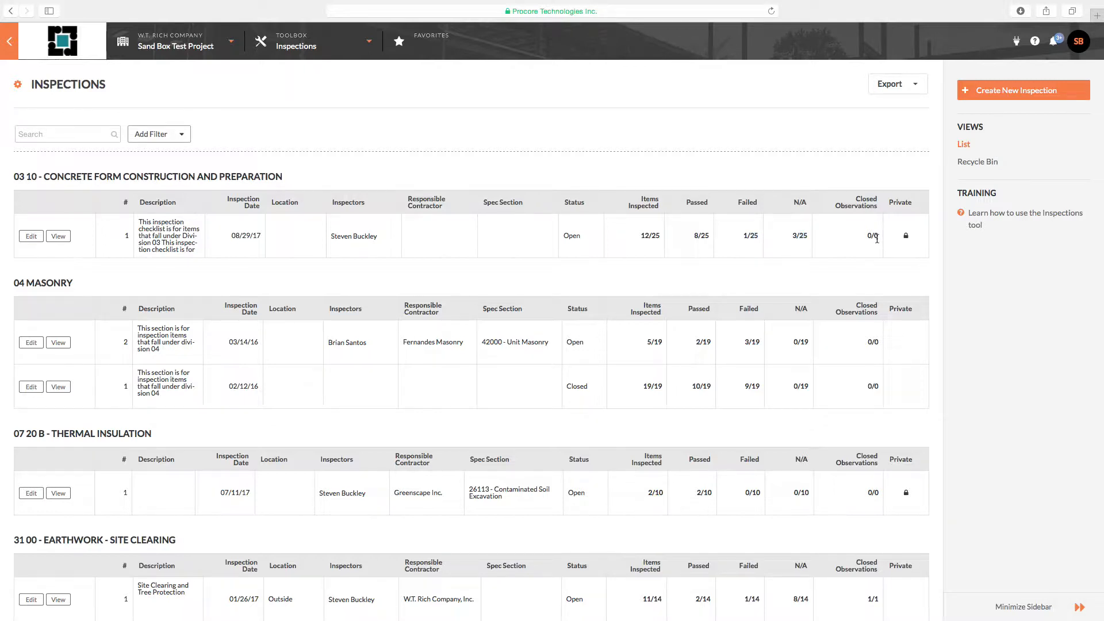
{"action": "left_click_drag", "start_coordinate": [880, 240], "coordinate": [866, 236]}
{"action": "scroll", "coordinate": [858, 489], "scroll_direction": "down", "scroll_amount": 3}
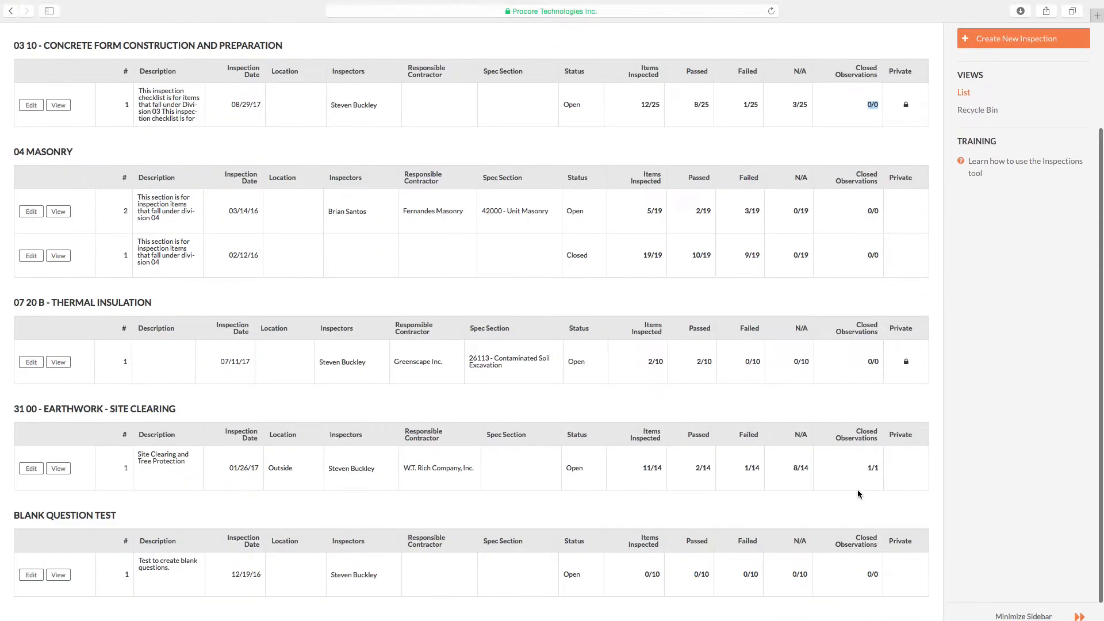
{"action": "scroll", "coordinate": [858, 489], "scroll_direction": "up", "scroll_amount": 3}
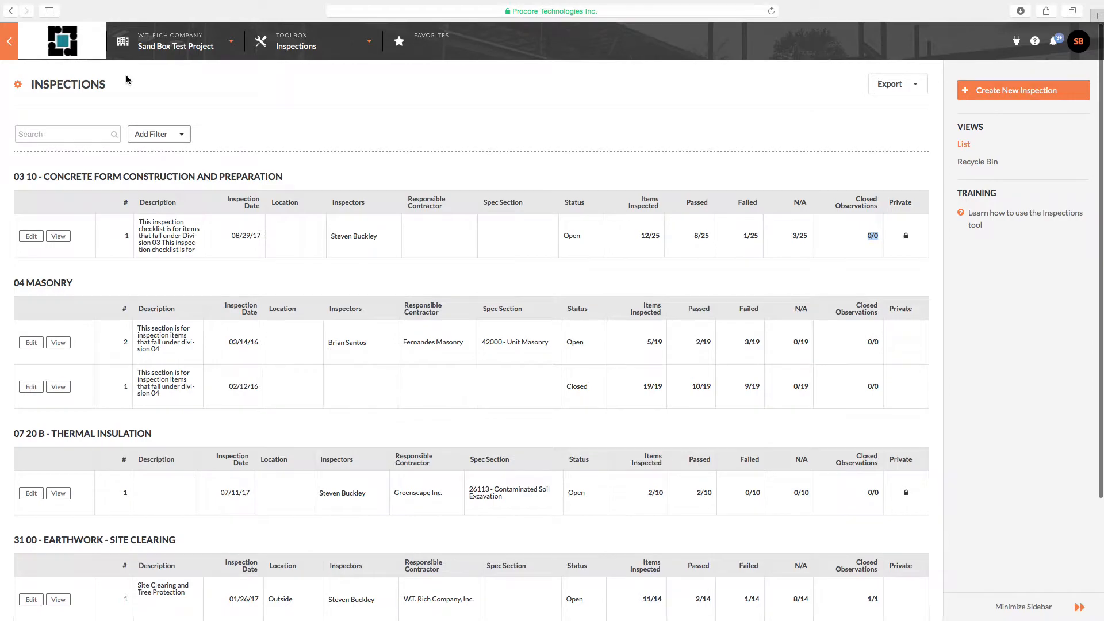
Step: Open the project home page and review the project overview, open items and recently changed items
{"action": "left_click", "coordinate": [80, 50]}
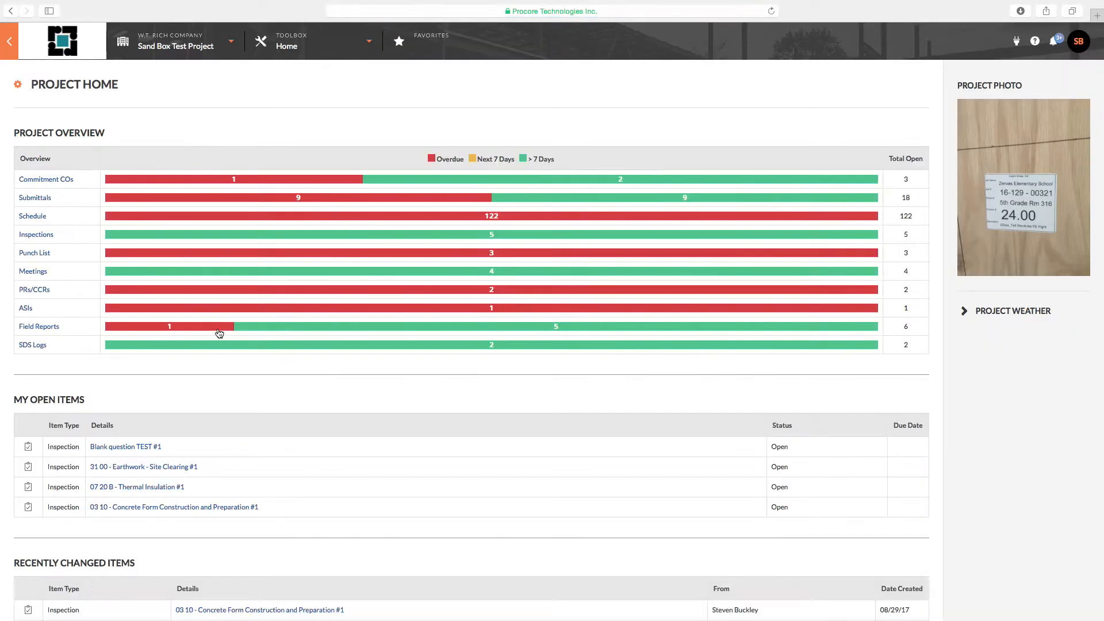
{"action": "scroll", "coordinate": [227, 340], "scroll_direction": "down", "scroll_amount": 3}
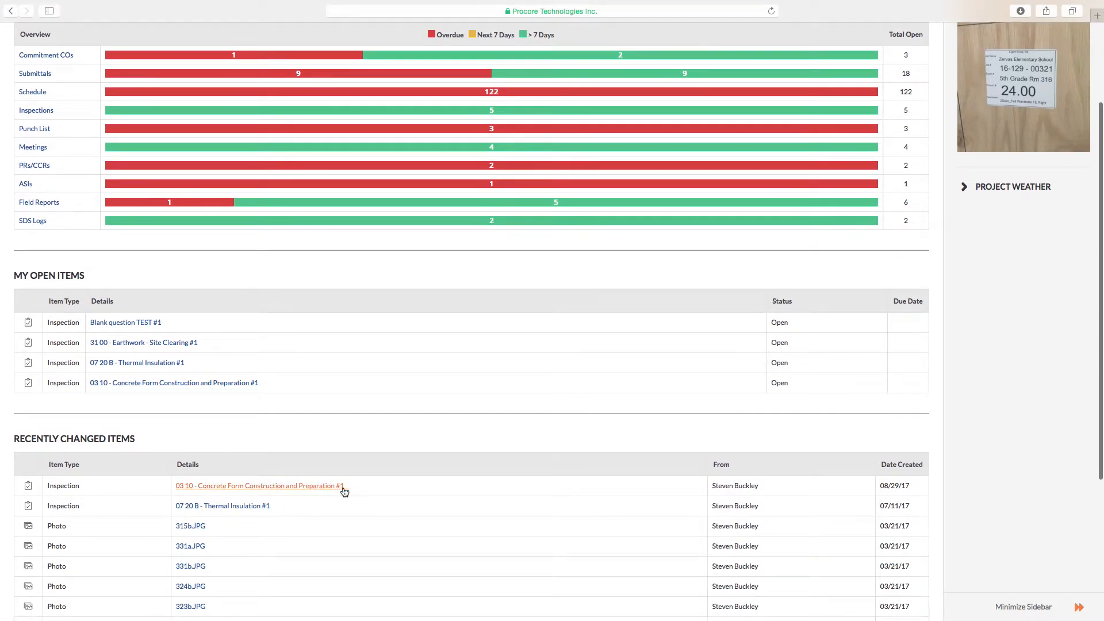
{"action": "scroll", "coordinate": [422, 453], "scroll_direction": "up", "scroll_amount": 1}
{"action": "scroll", "coordinate": [422, 452], "scroll_direction": "up", "scroll_amount": 3}
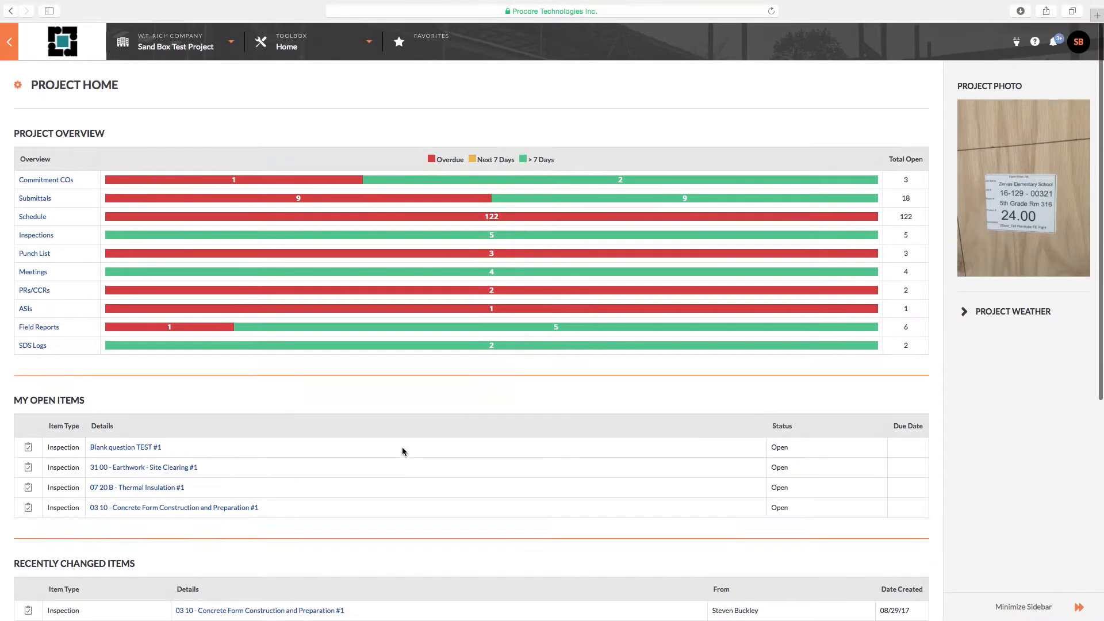
{"action": "mouse_move", "coordinate": [868, 5]}
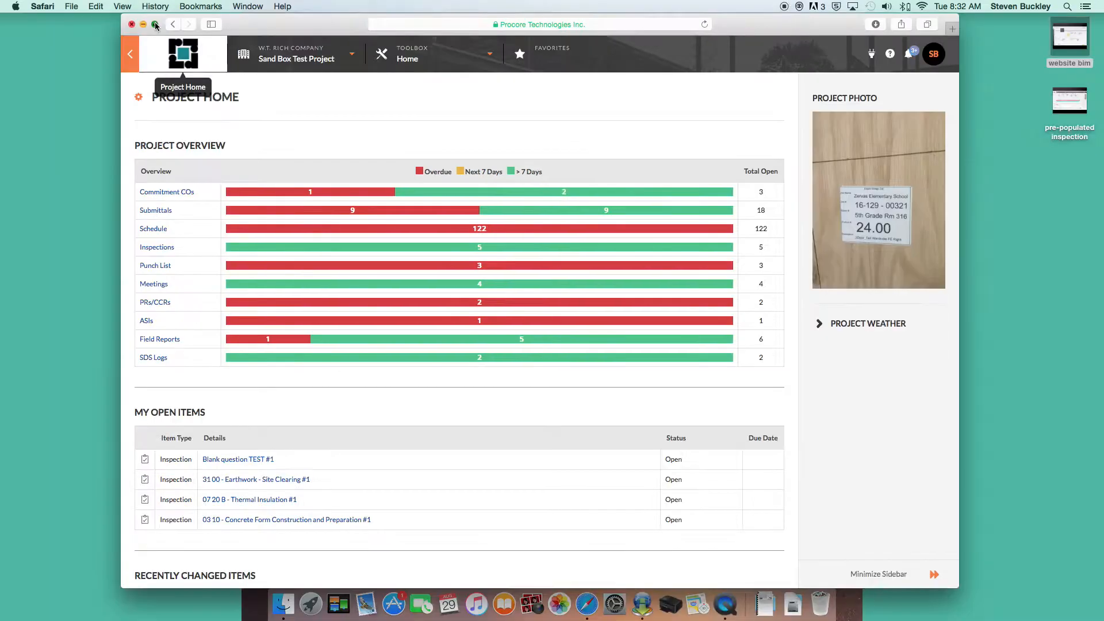
{"action": "left_click", "coordinate": [155, 25]}
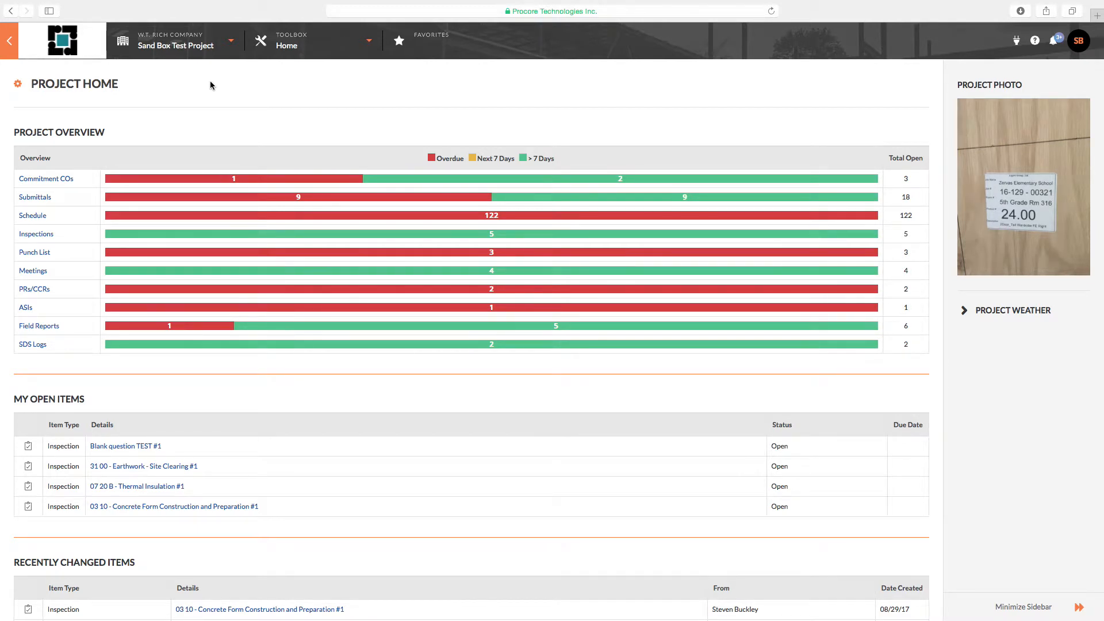
Step: Start a new inspection in the Inspections tool from the Field Made Inspection template
{"action": "left_click", "coordinate": [305, 46]}
{"action": "left_click", "coordinate": [470, 107]}
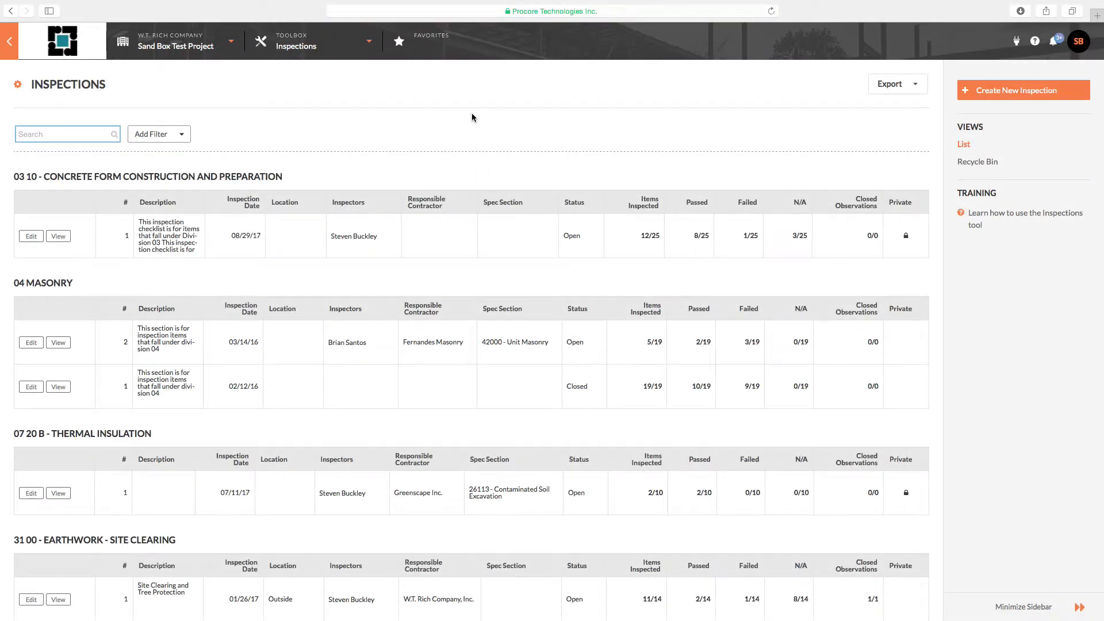
{"action": "left_click", "coordinate": [1049, 99]}
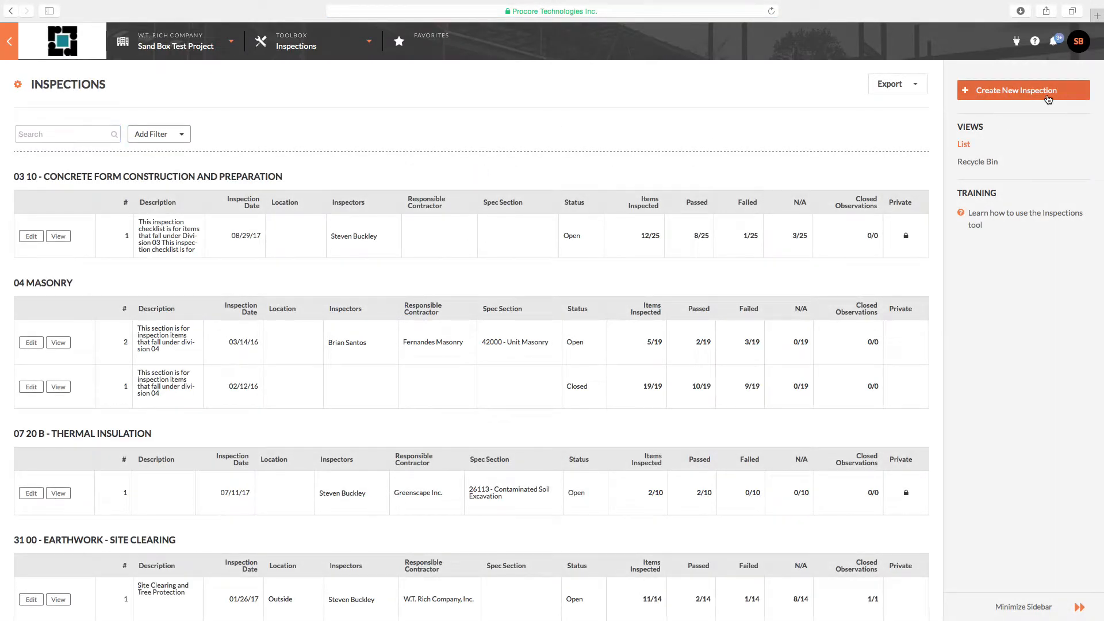
{"action": "left_click", "coordinate": [383, 137]}
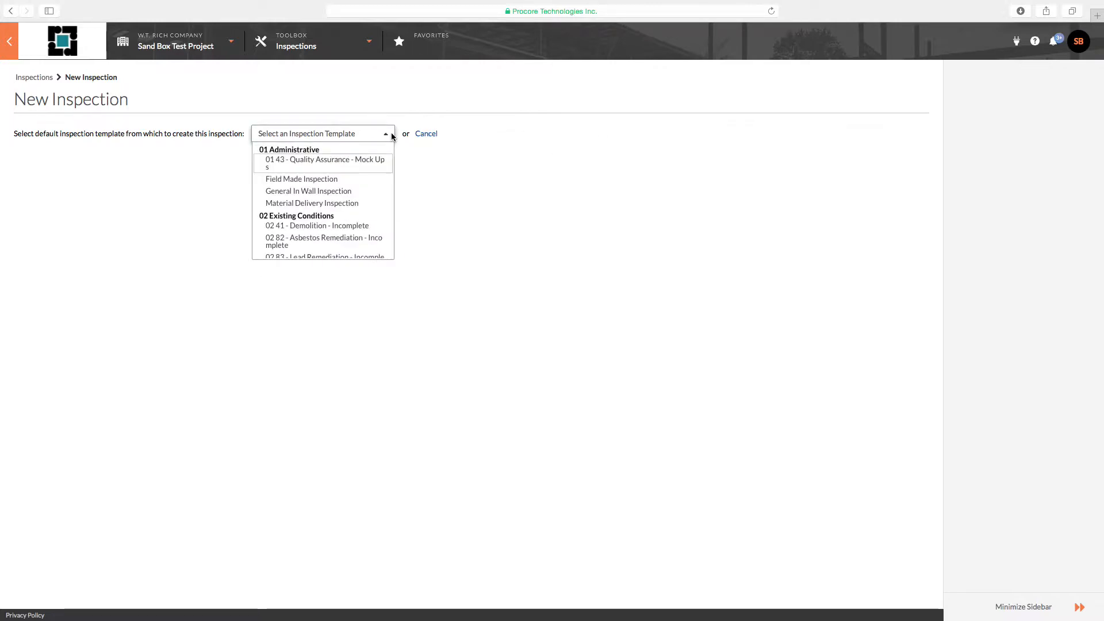
{"action": "left_click", "coordinate": [339, 180]}
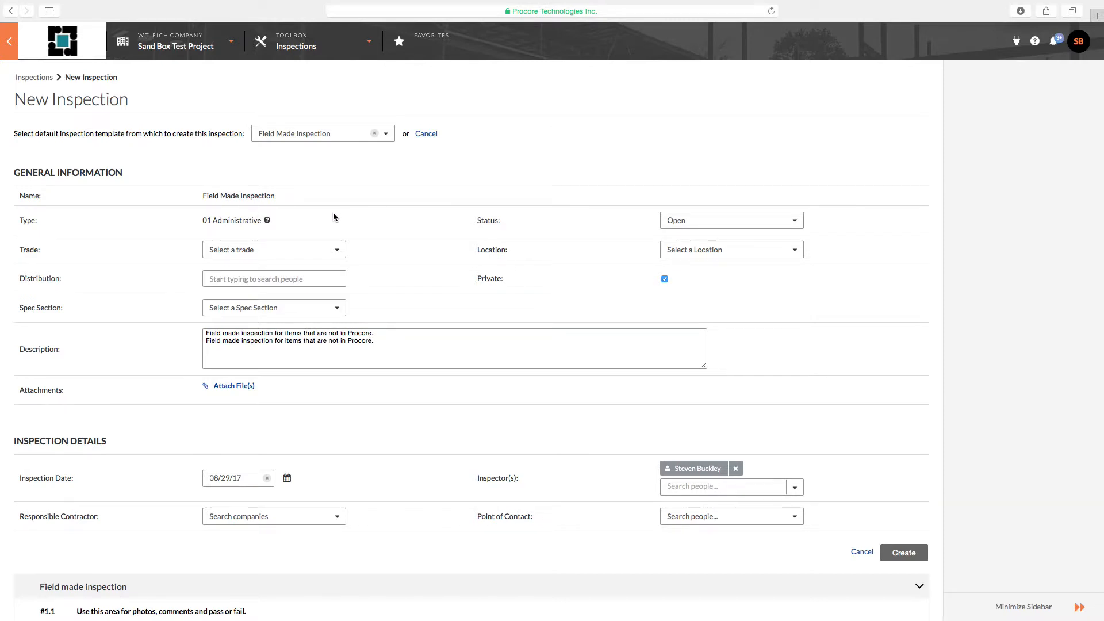
Step: Set the new inspection's trade to Acoustical Panels and its location to Bathrooms
{"action": "left_click", "coordinate": [335, 250]}
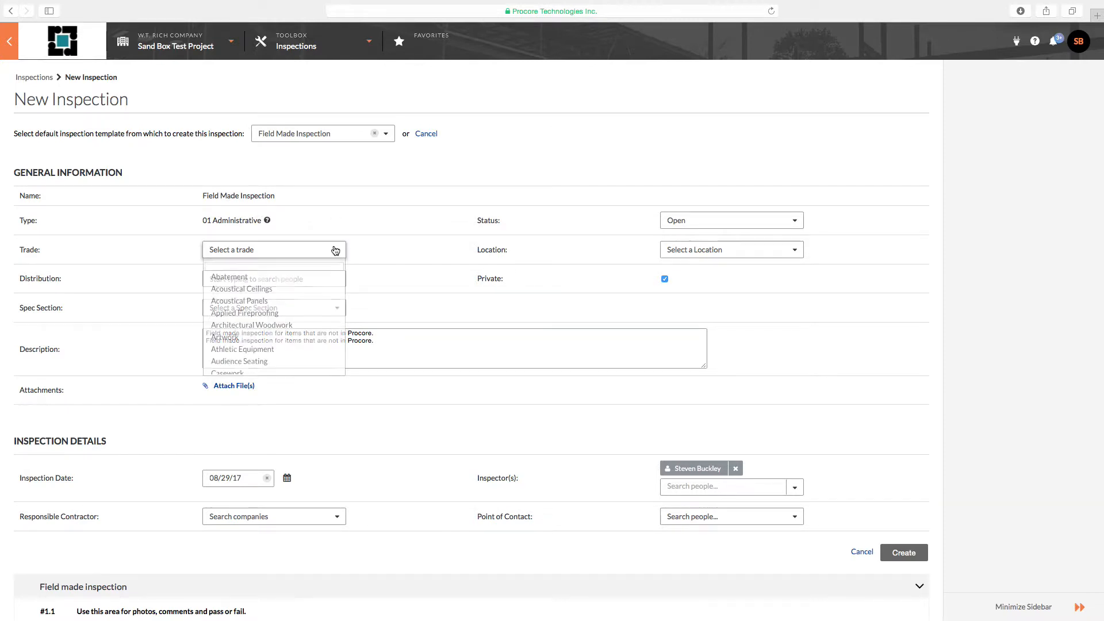
{"action": "left_click", "coordinate": [298, 301]}
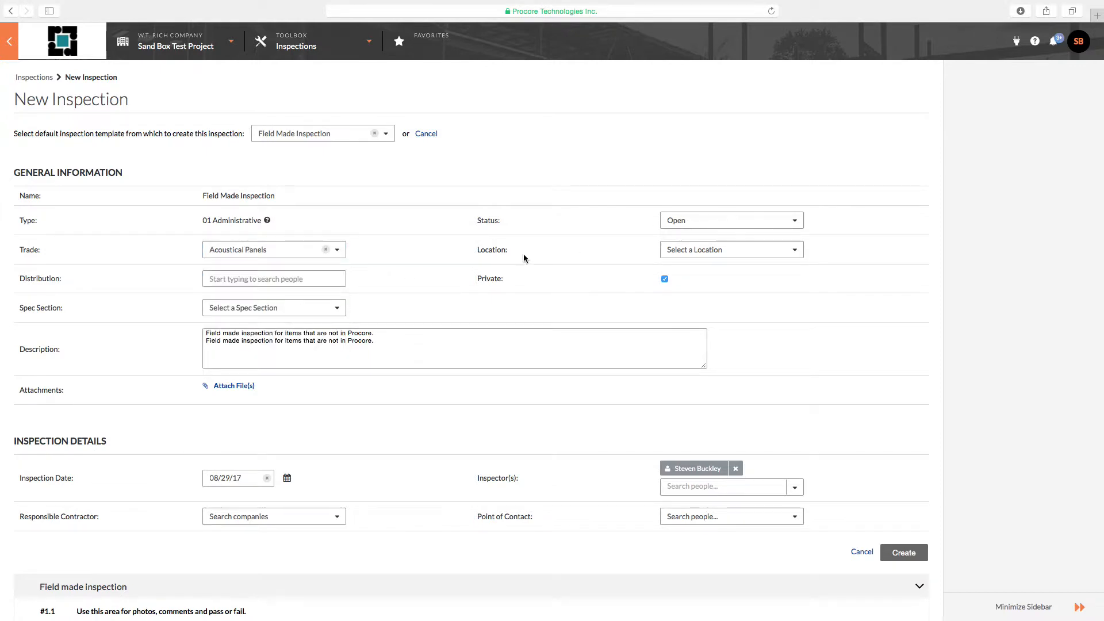
{"action": "left_click", "coordinate": [794, 253]}
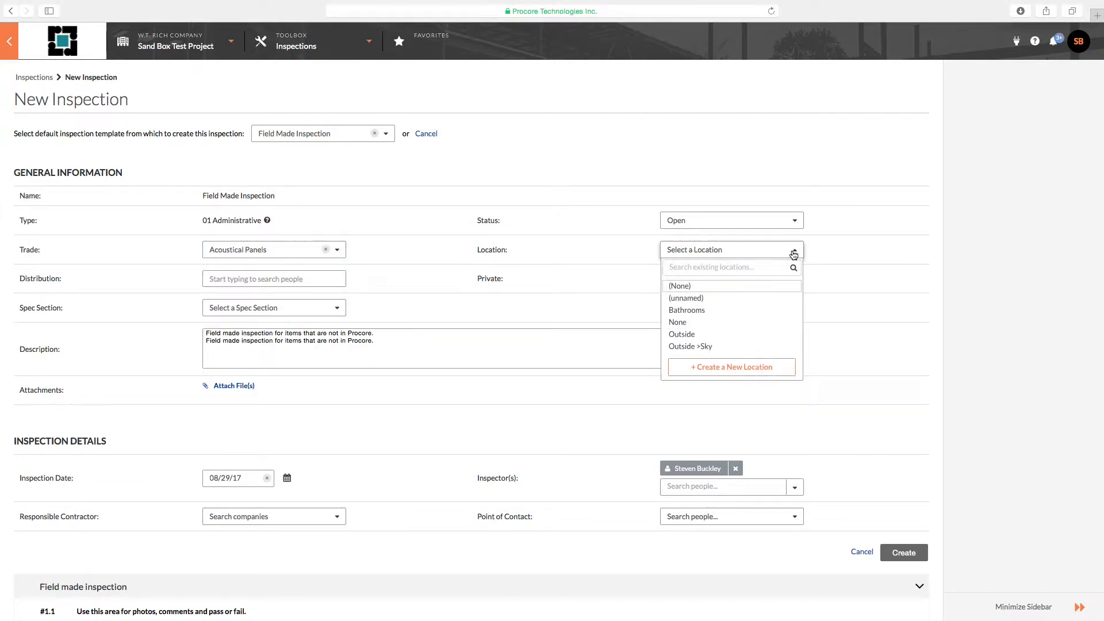
{"action": "left_click", "coordinate": [770, 314]}
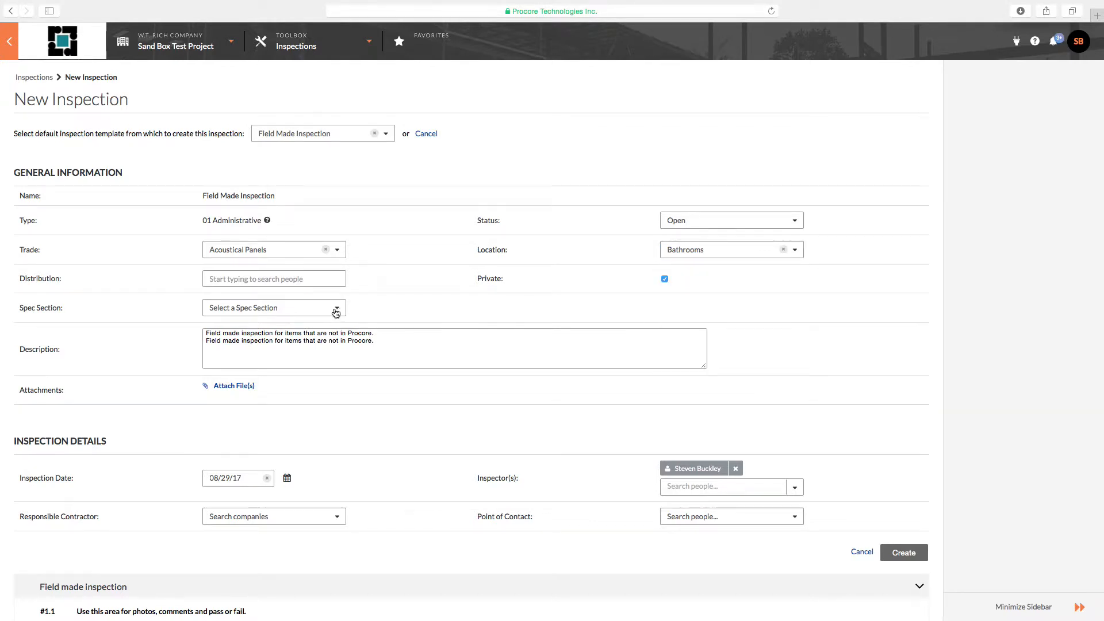
Step: Replace the inspection's description with "Panels for the gym, specialty acoustic panels"
{"action": "left_click", "coordinate": [397, 344]}
{"action": "key", "text": "super+a"}
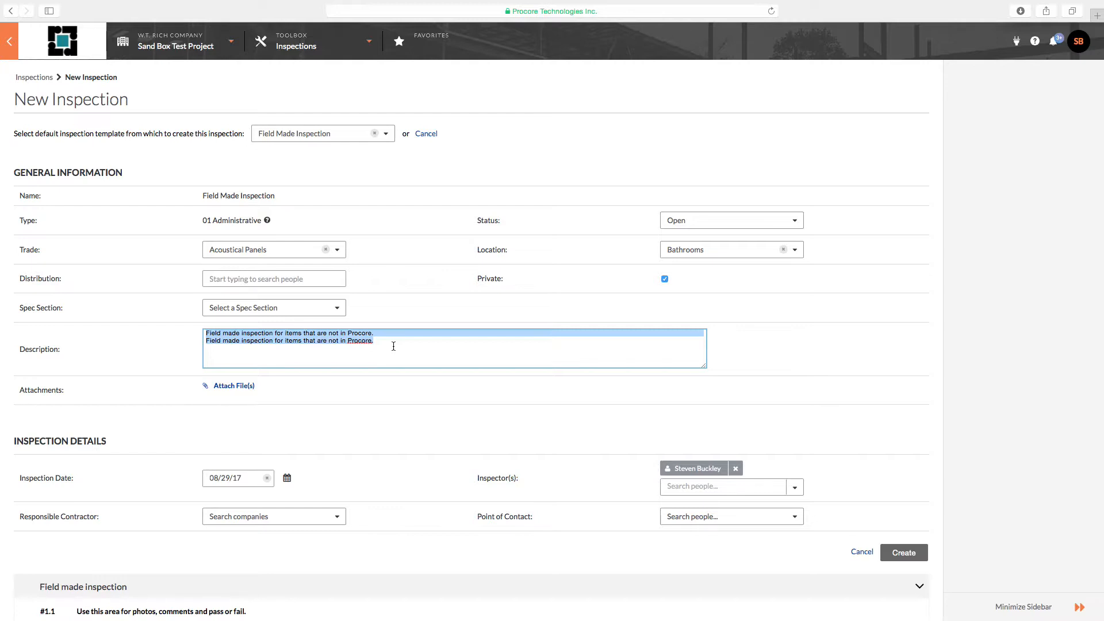
{"action": "type", "text": "Panels"}
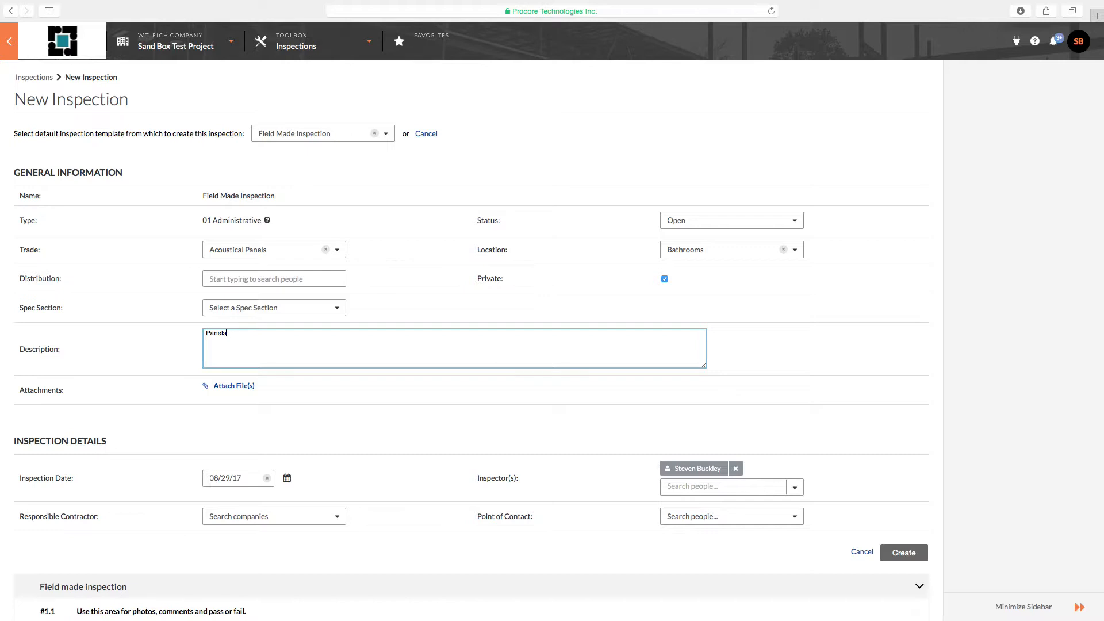
{"action": "type", "text": " for the gym, specality acoustic poanels"}
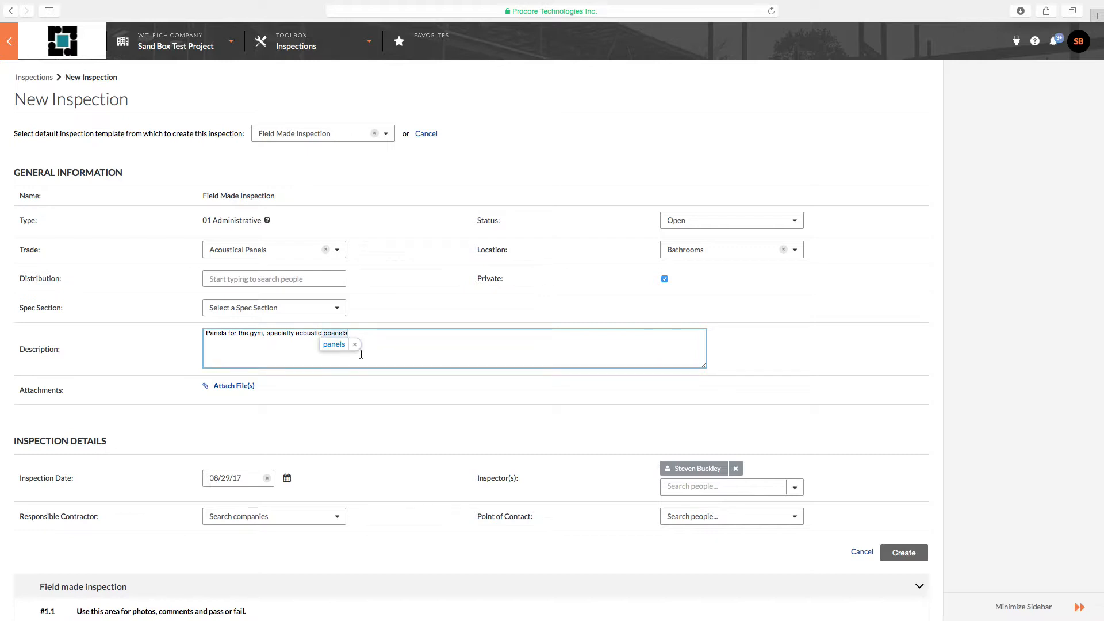
{"action": "left_click", "coordinate": [335, 345]}
Step: Set the responsible contractor to W.T. Rich Company, Inc. and create the inspection
{"action": "left_click", "coordinate": [337, 521]}
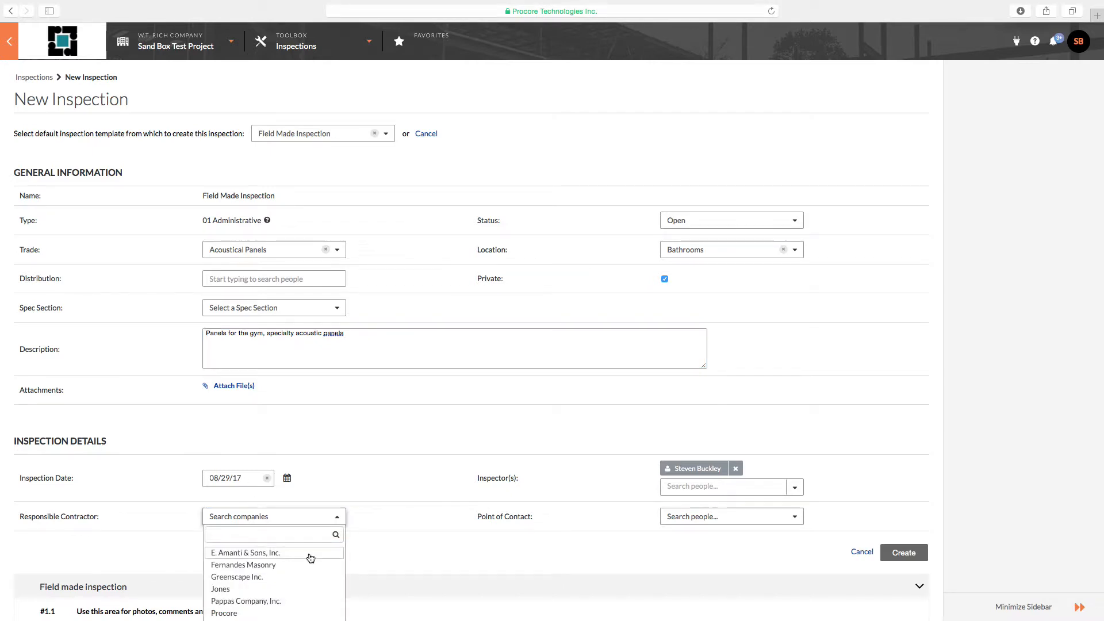
{"action": "scroll", "coordinate": [309, 553], "scroll_direction": "down", "scroll_amount": 2}
{"action": "scroll", "coordinate": [279, 541], "scroll_direction": "down", "scroll_amount": 1}
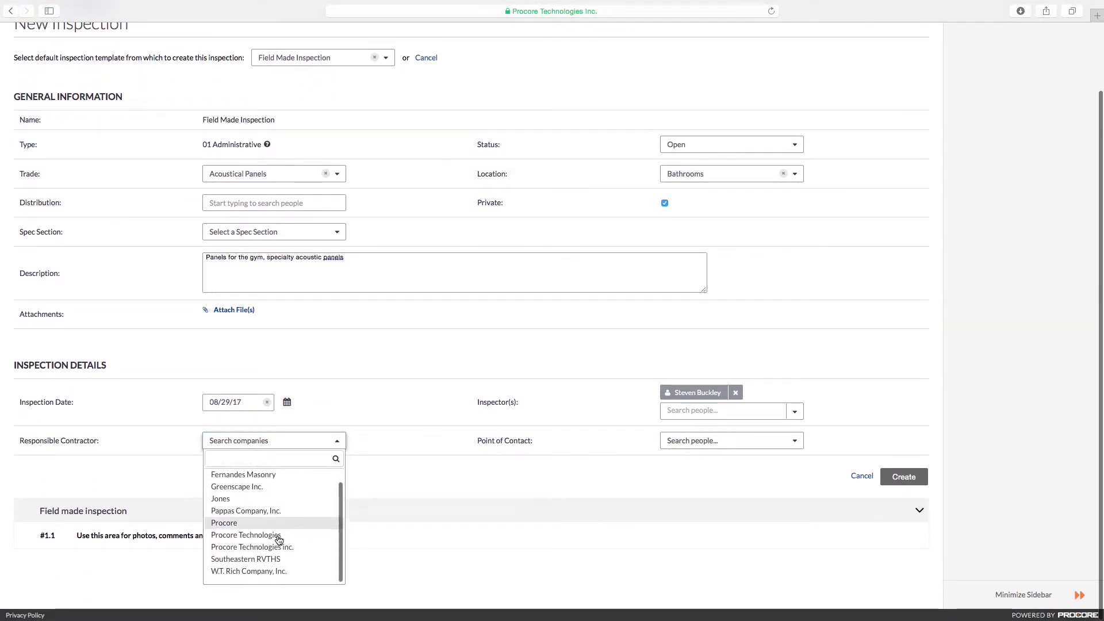
{"action": "left_click", "coordinate": [277, 573]}
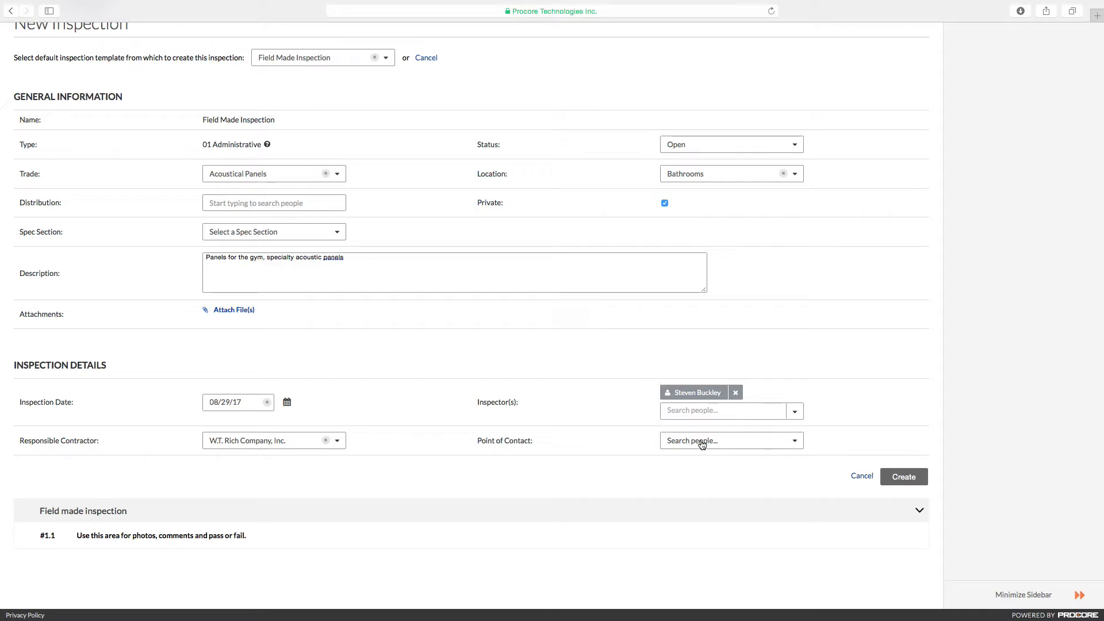
{"action": "scroll", "coordinate": [683, 451], "scroll_direction": "down", "scroll_amount": 2}
{"action": "left_click", "coordinate": [899, 475]}
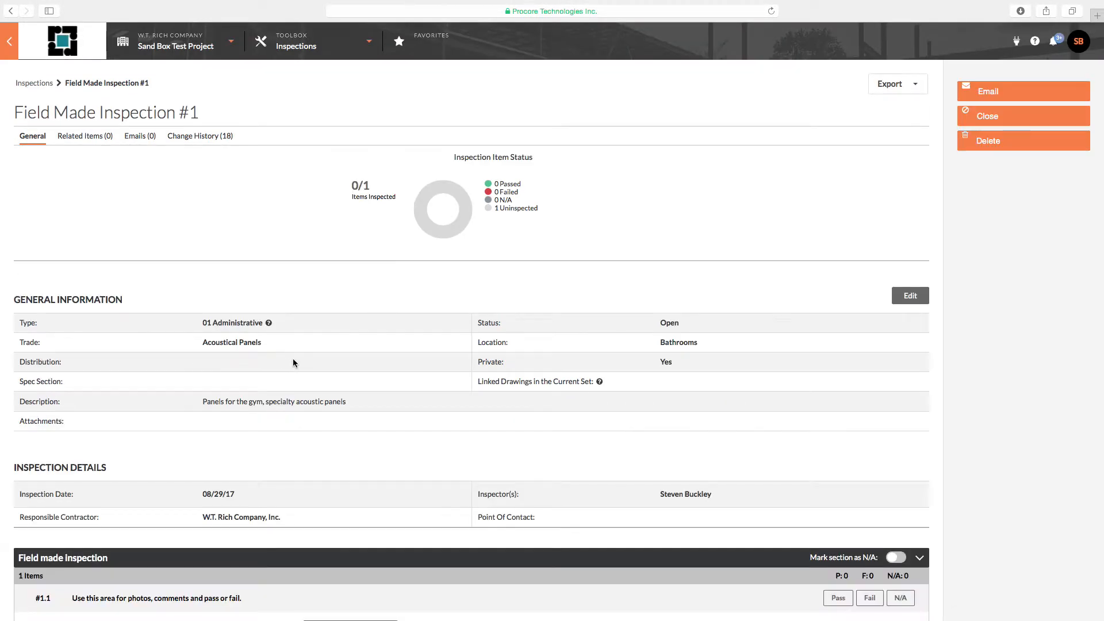
Step: Mark item #1.1 of the Field Made Inspection as passed
{"action": "scroll", "coordinate": [292, 362], "scroll_direction": "down", "scroll_amount": 3}
{"action": "scroll", "coordinate": [293, 363], "scroll_direction": "up", "scroll_amount": 1}
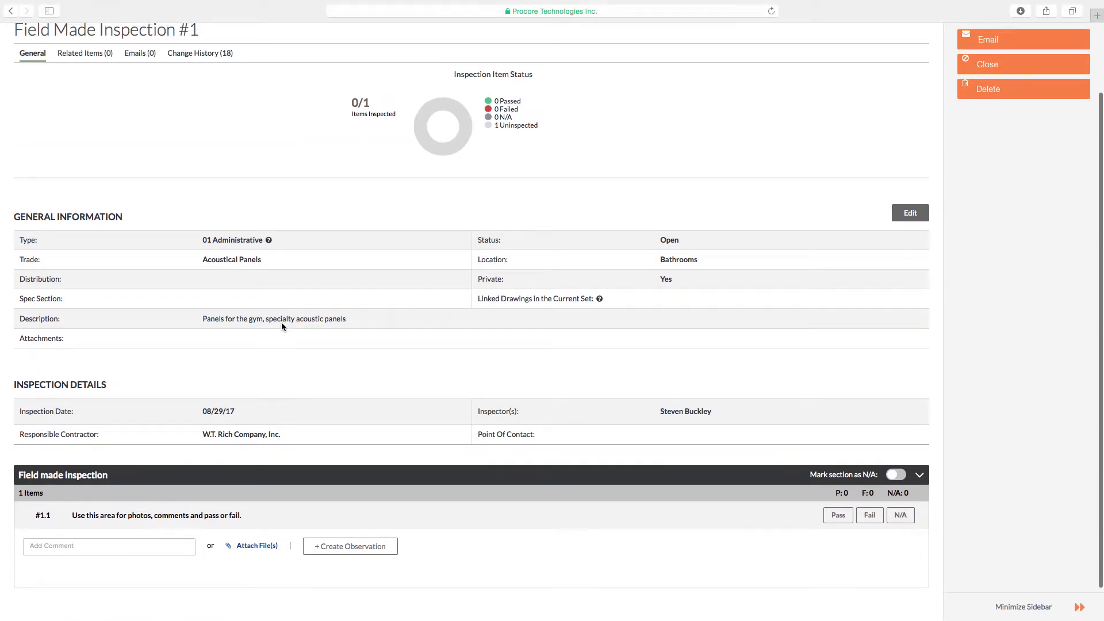
{"action": "left_click", "coordinate": [89, 547]}
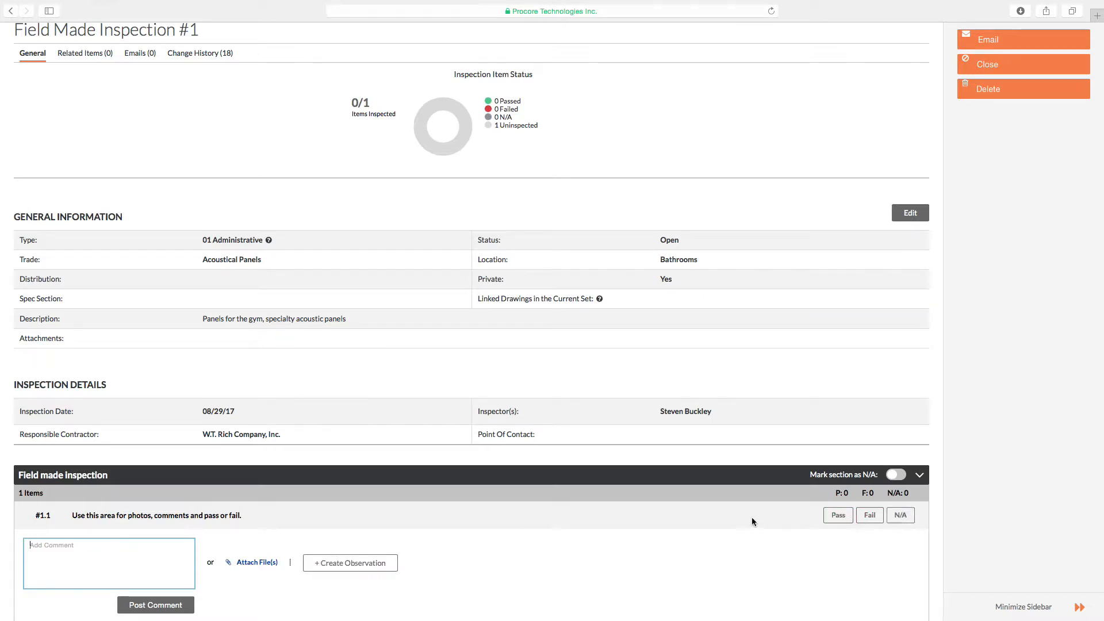
{"action": "left_click", "coordinate": [835, 516]}
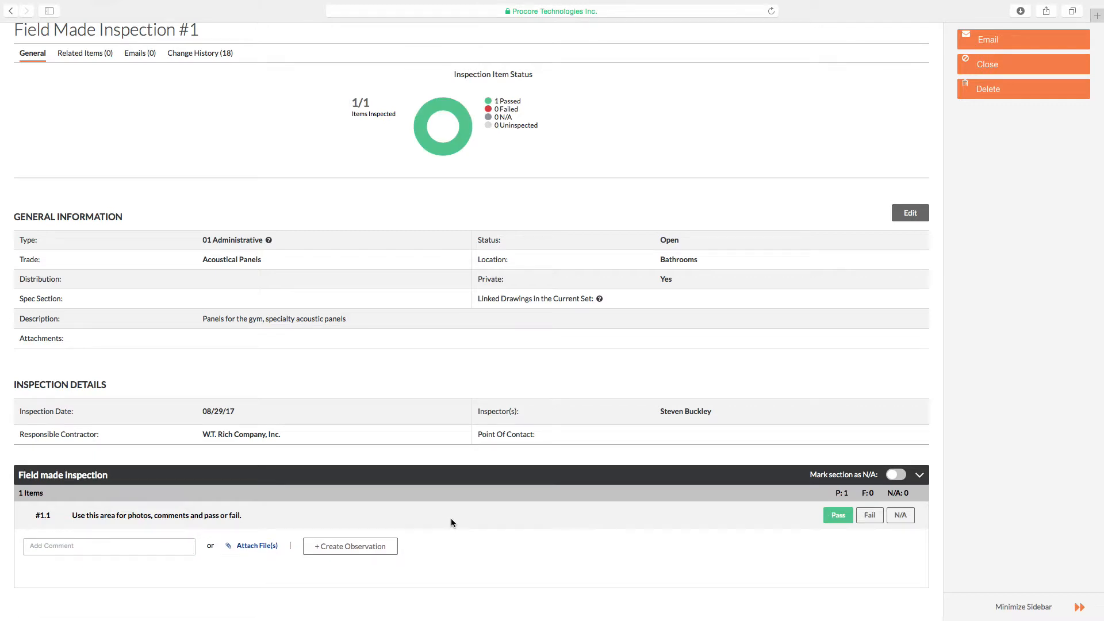
Step: Post the comment "everything confirms to drawings" on item #1.1
{"action": "type", "text": "e"}
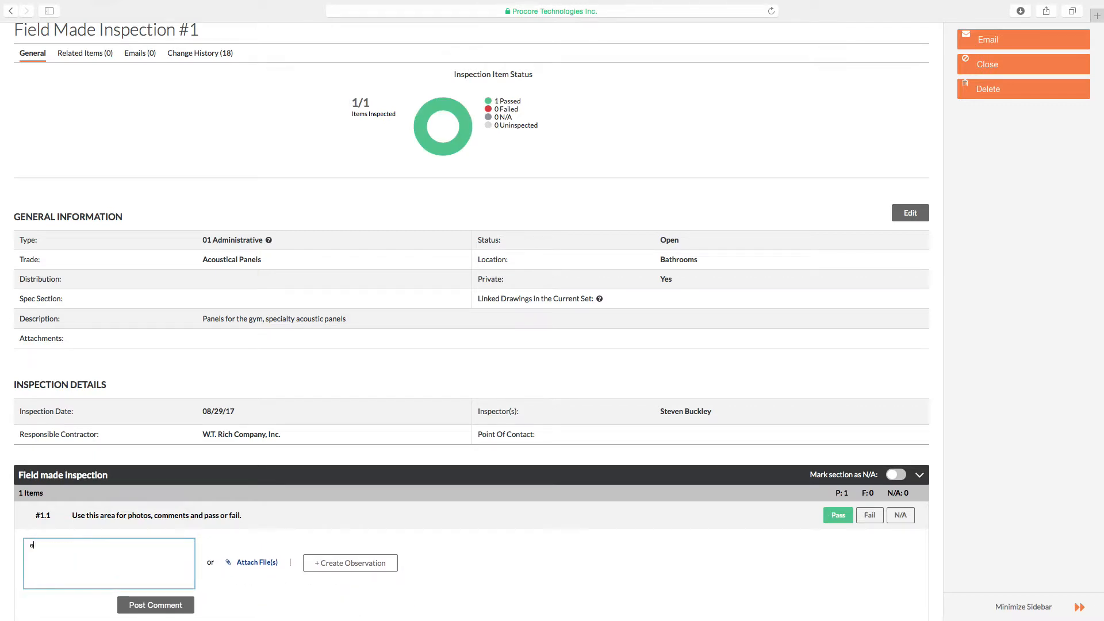
{"action": "type", "text": "verything confirms to dr"}
{"action": "type", "text": "ngs"}
{"action": "left_click", "coordinate": [142, 604]}
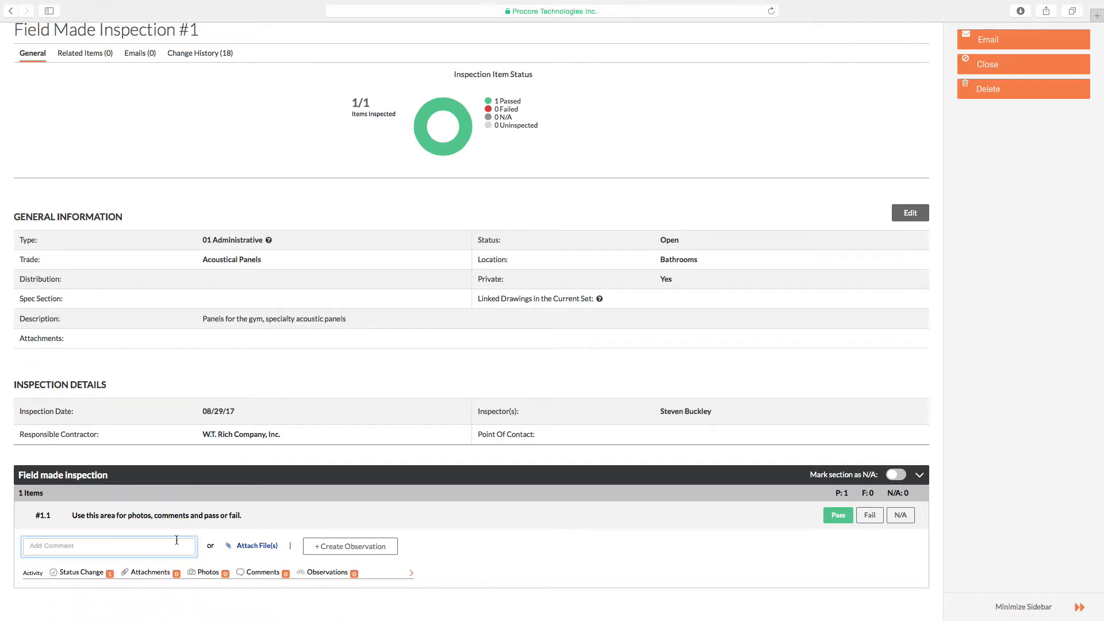
Step: Return to the Inspections list and start a new inspection from the Material Delivery Inspection template
{"action": "scroll", "coordinate": [215, 473], "scroll_direction": "up", "scroll_amount": 2}
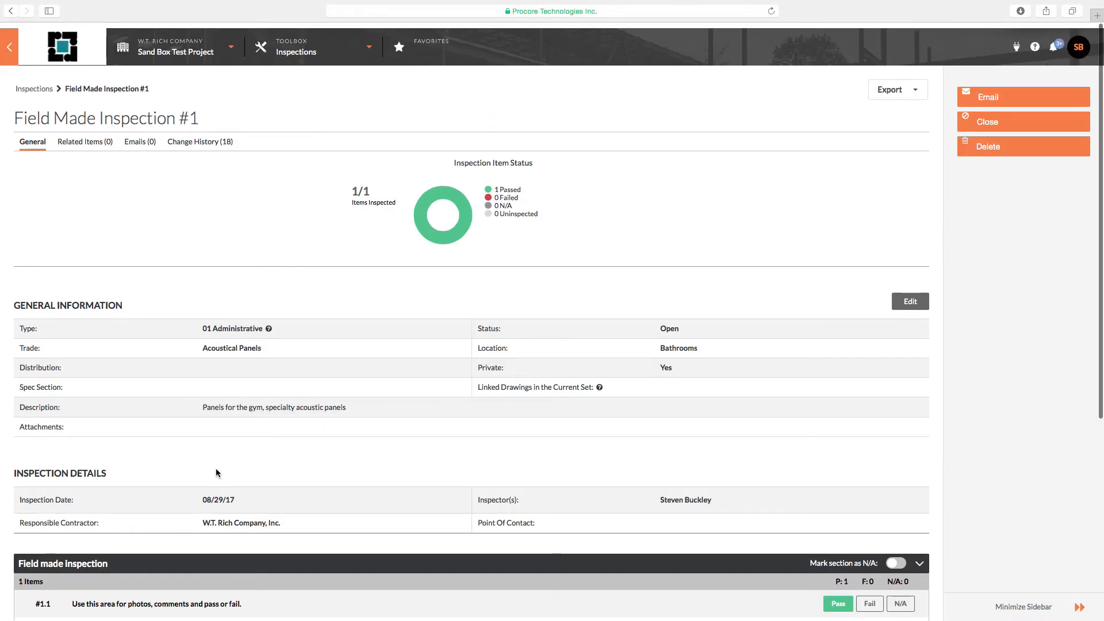
{"action": "scroll", "coordinate": [215, 473], "scroll_direction": "down", "scroll_amount": 3}
{"action": "scroll", "coordinate": [216, 473], "scroll_direction": "up", "scroll_amount": 3}
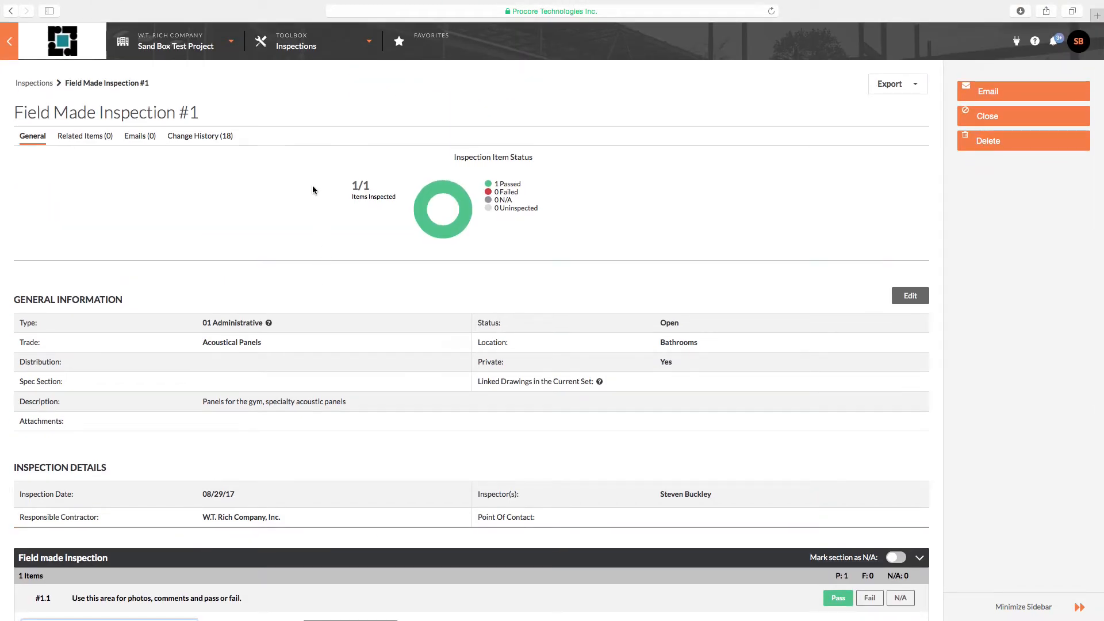
{"action": "left_click", "coordinate": [361, 52]}
{"action": "left_click", "coordinate": [479, 108]}
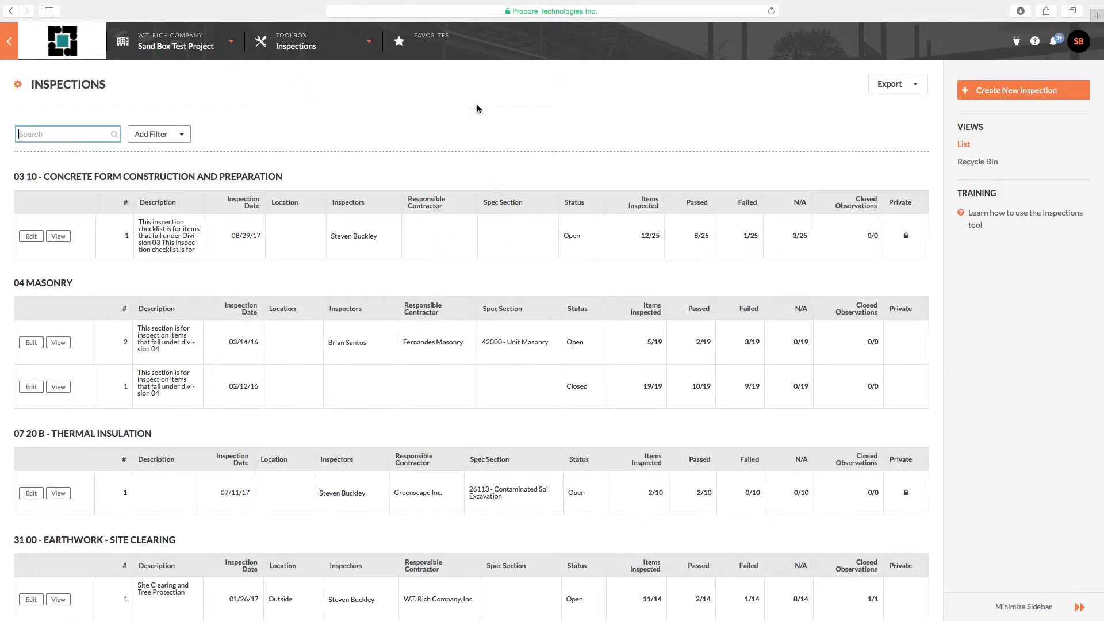
{"action": "left_click", "coordinate": [1006, 94]}
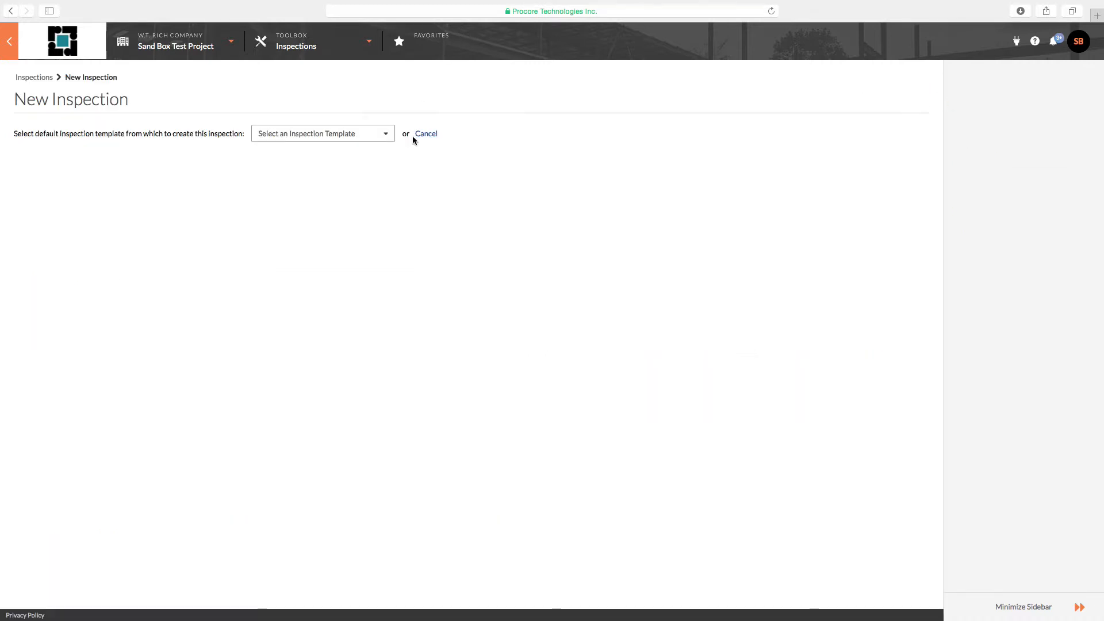
{"action": "left_click", "coordinate": [383, 136]}
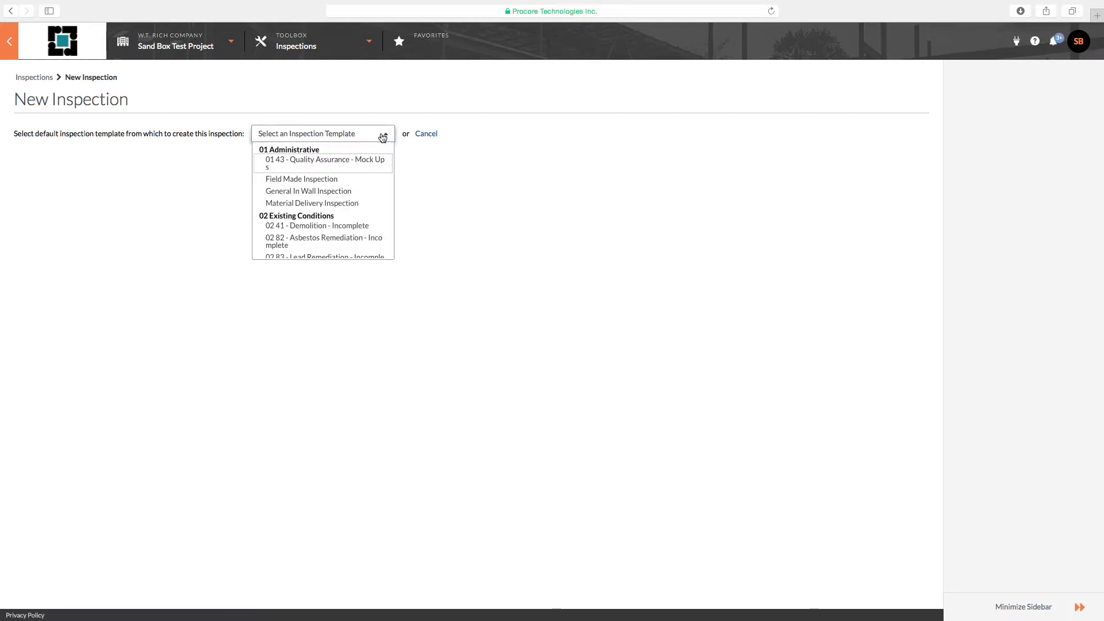
{"action": "left_click", "coordinate": [358, 203]}
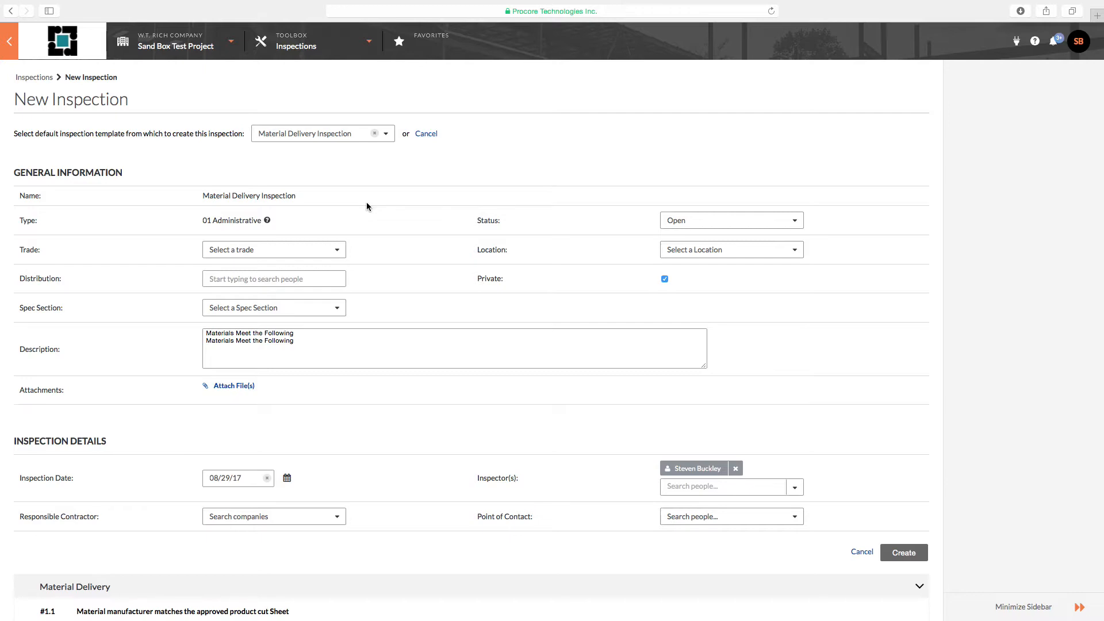
Step: Set the new inspection's trade to Specialty Equipment
{"action": "left_click", "coordinate": [340, 250]}
{"action": "scroll", "coordinate": [311, 299], "scroll_direction": "down", "scroll_amount": 6}
{"action": "scroll", "coordinate": [298, 308], "scroll_direction": "up", "scroll_amount": 6}
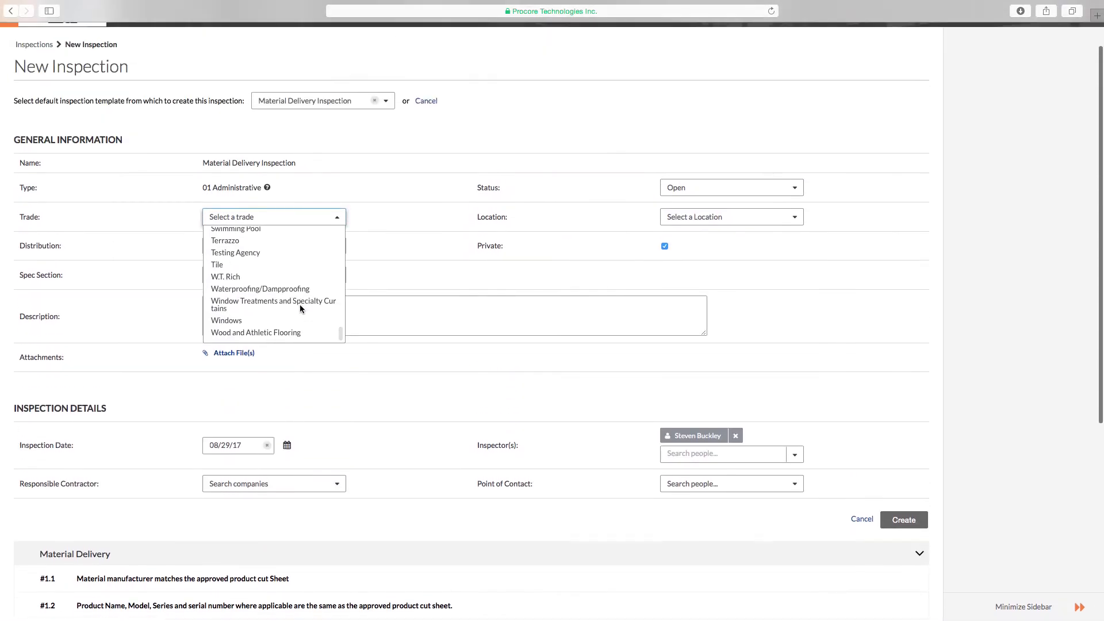
{"action": "scroll", "coordinate": [284, 256], "scroll_direction": "up", "scroll_amount": 3}
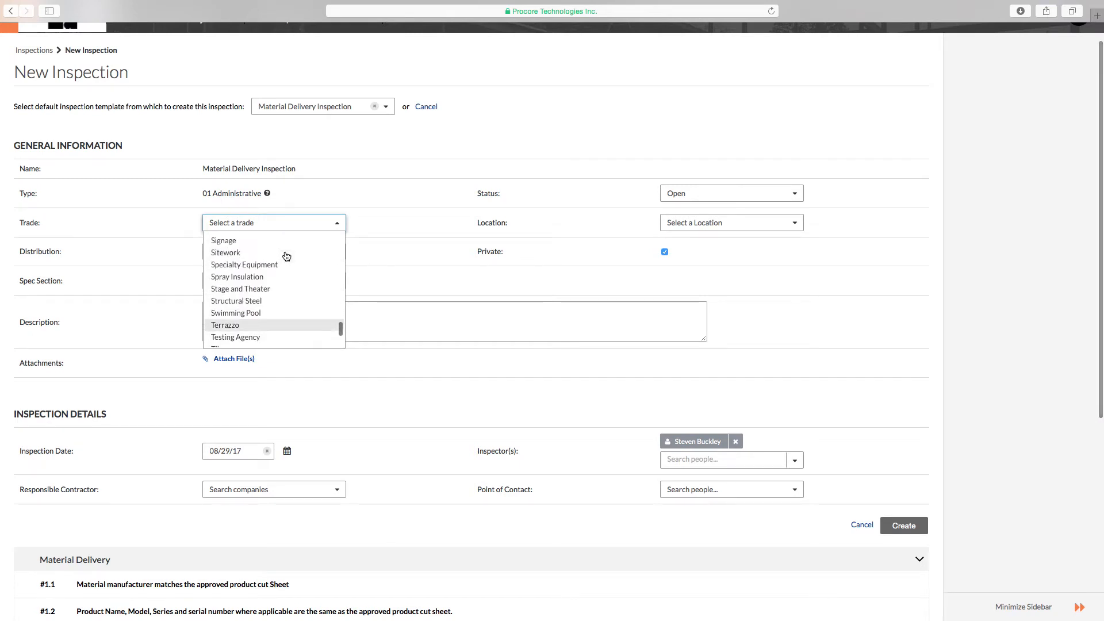
{"action": "left_click", "coordinate": [283, 269]}
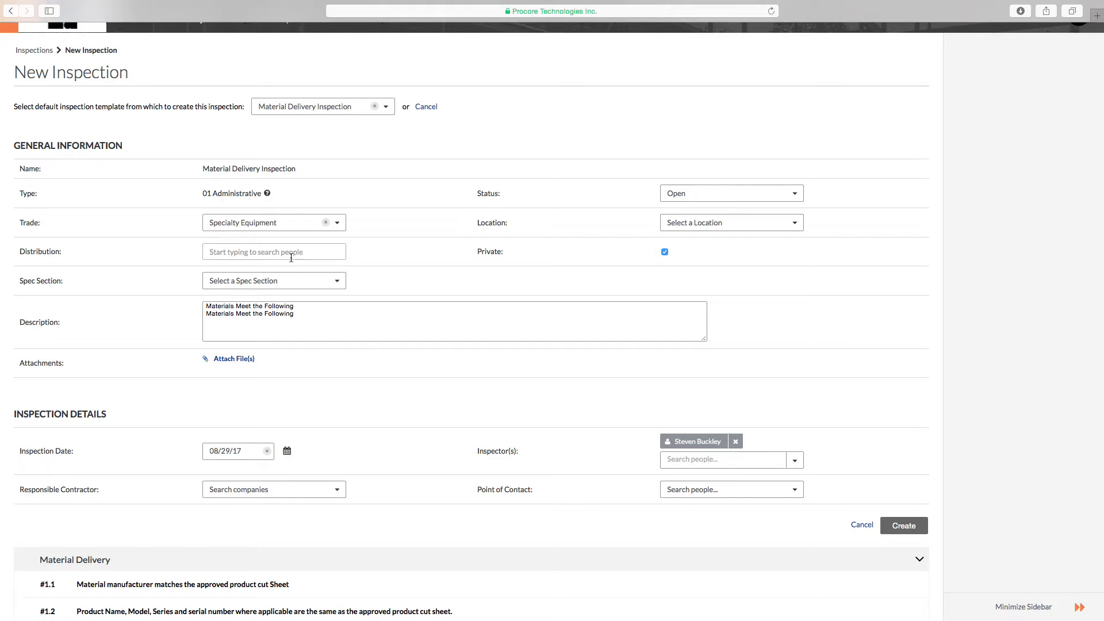
Step: Set the inspection's spec section to 18113 - Sustainable Design Requirements
{"action": "left_click", "coordinate": [319, 285]}
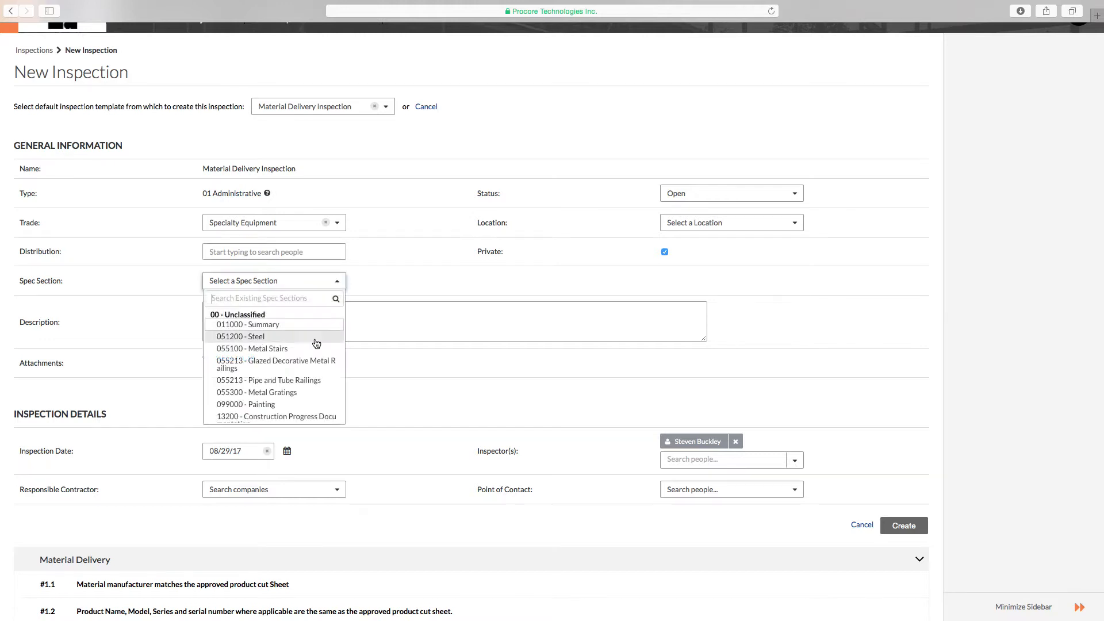
{"action": "scroll", "coordinate": [315, 345], "scroll_direction": "down", "scroll_amount": 5}
{"action": "left_click", "coordinate": [291, 356]}
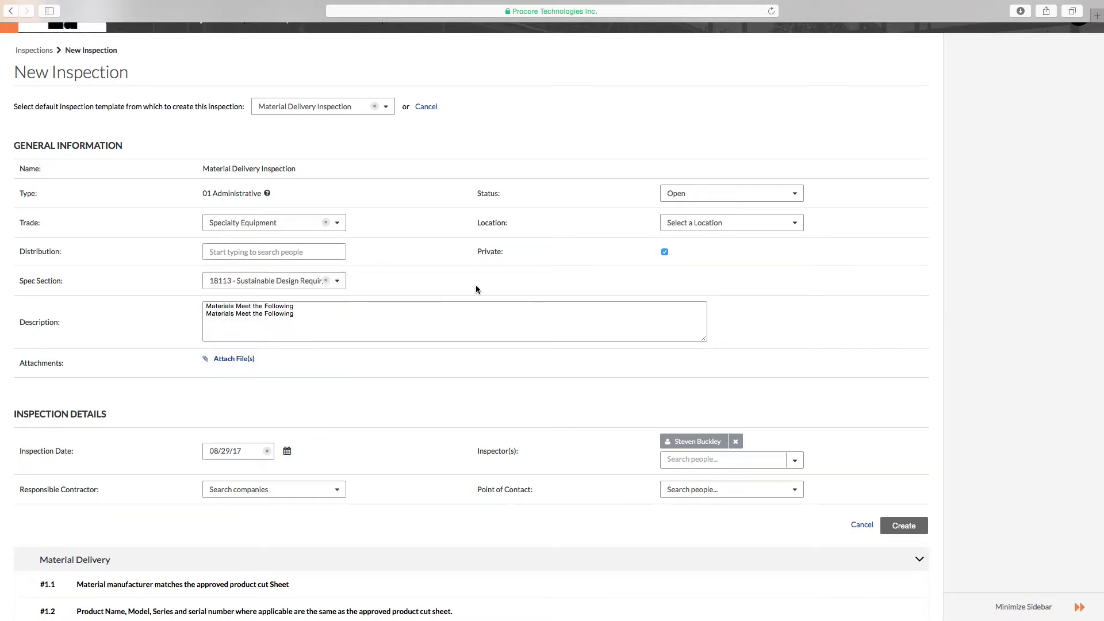
Step: Set the inspection's location to Bathrooms and its spec section to 055100 - Metal Stairs
{"action": "left_click", "coordinate": [785, 222]}
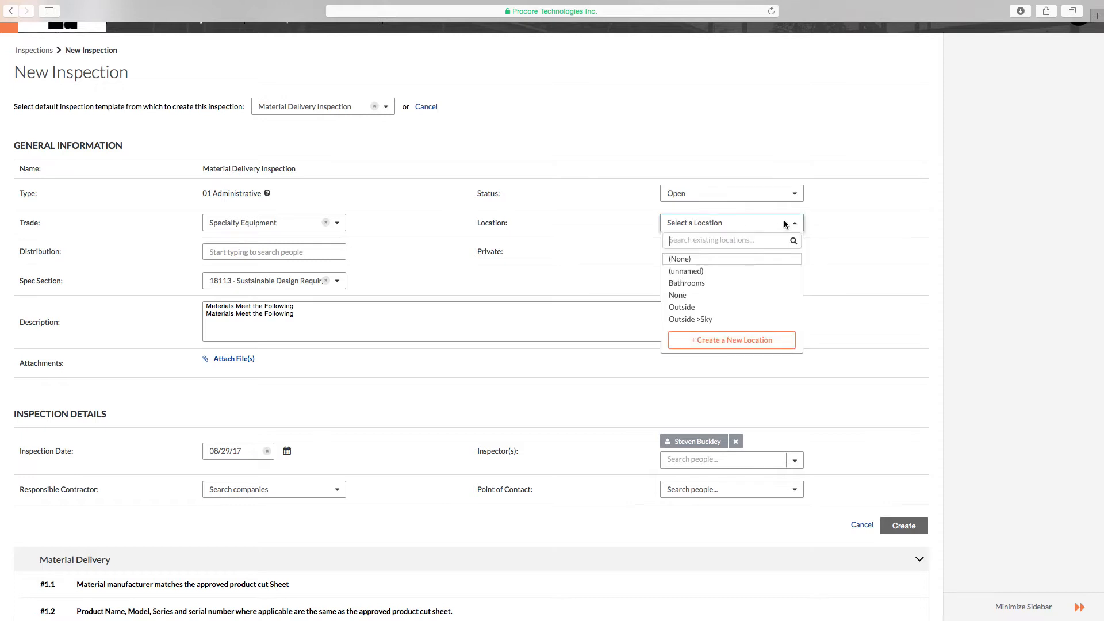
{"action": "left_click", "coordinate": [752, 283]}
{"action": "left_click_drag", "start_coordinate": [327, 313], "coordinate": [157, 295]}
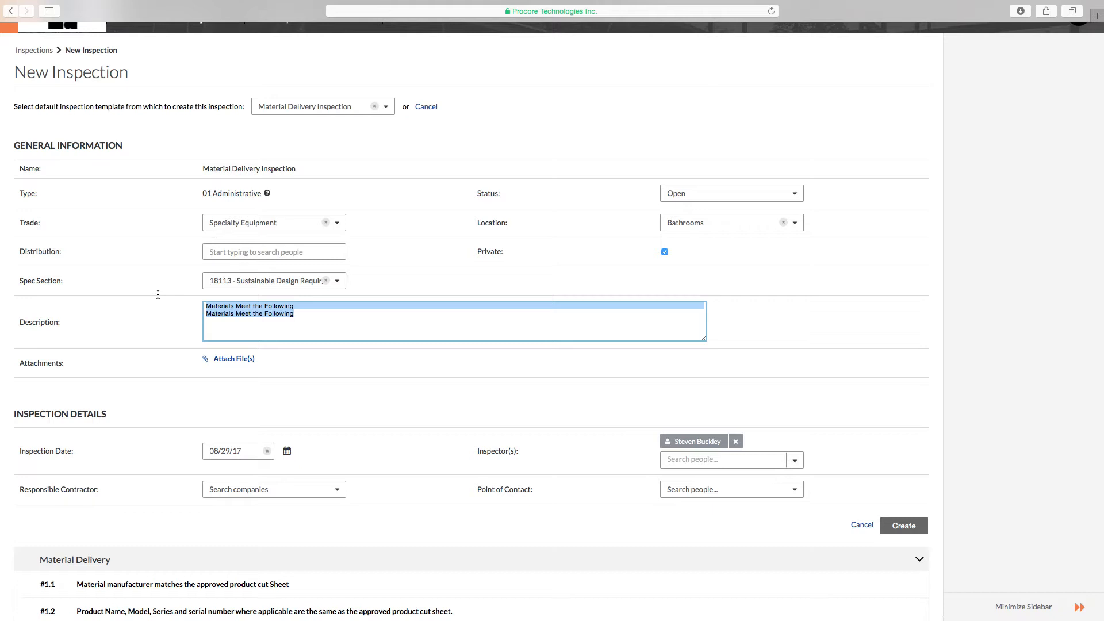
{"action": "left_click", "coordinate": [337, 282]}
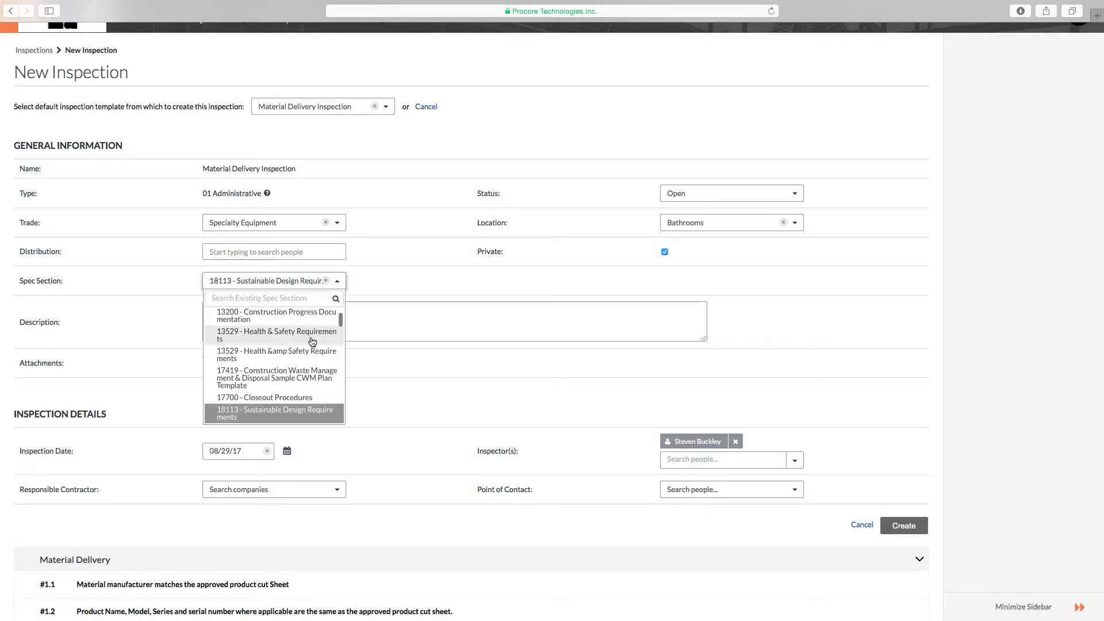
{"action": "scroll", "coordinate": [315, 377], "scroll_direction": "up", "scroll_amount": 3}
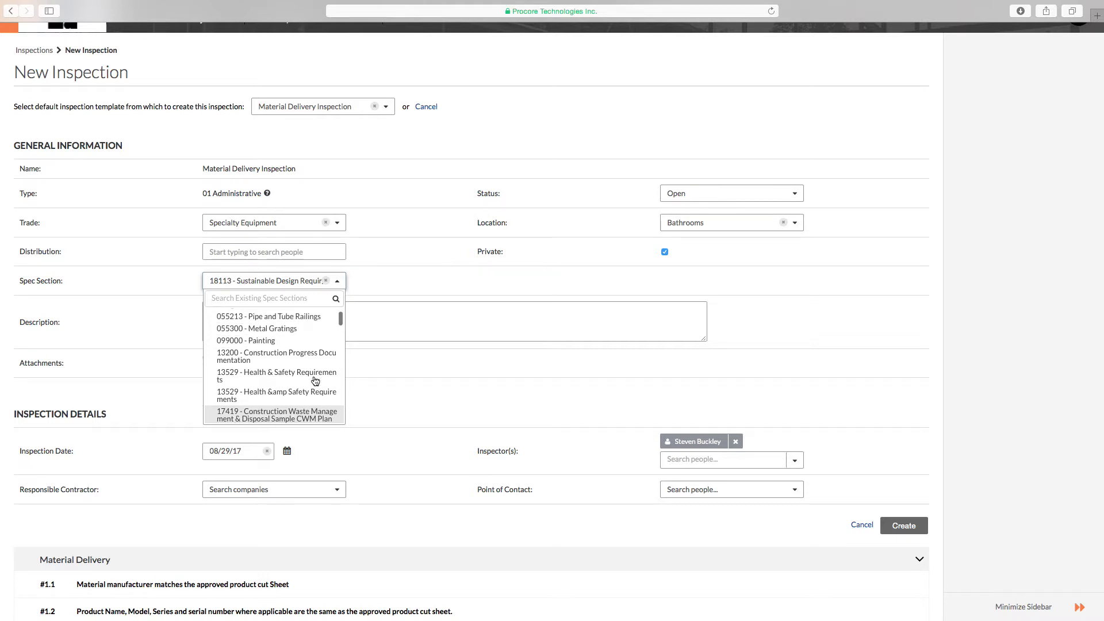
{"action": "scroll", "coordinate": [315, 380], "scroll_direction": "up", "scroll_amount": 2}
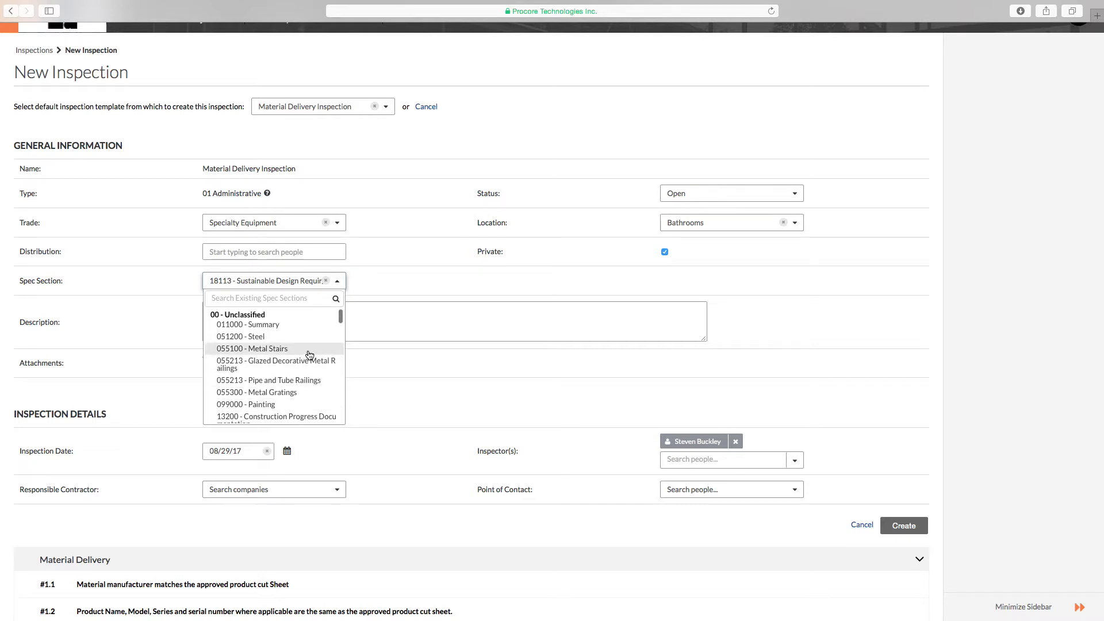
{"action": "left_click", "coordinate": [309, 349]}
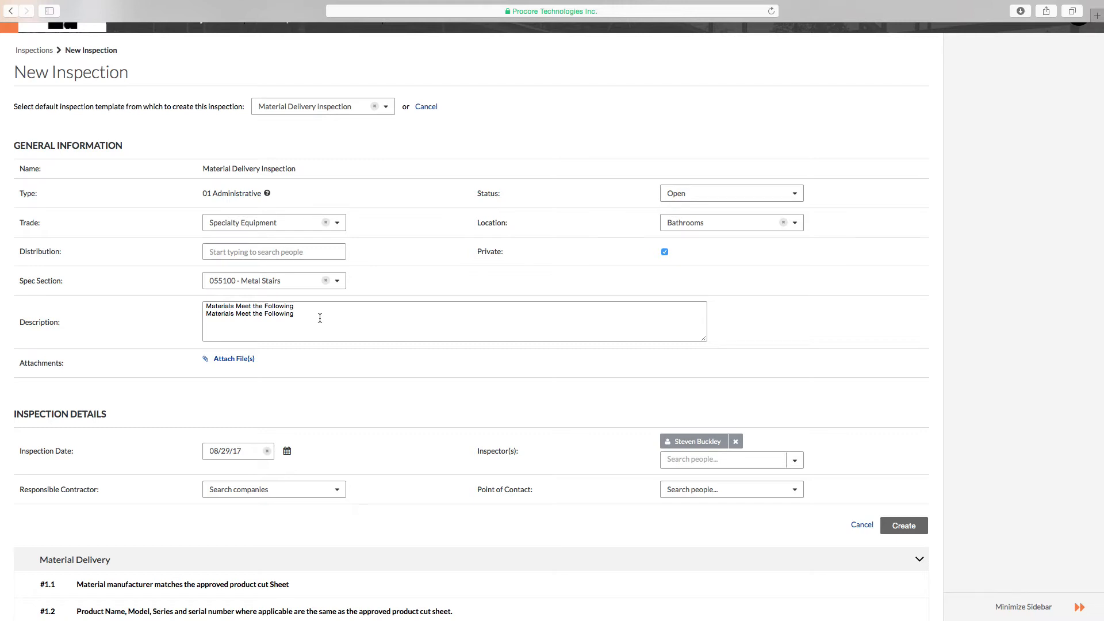
Step: Replace the inspection's description with "metal stairs for stair A"
{"action": "left_click_drag", "start_coordinate": [320, 318], "coordinate": [178, 294]}
{"action": "type", "text": "m"}
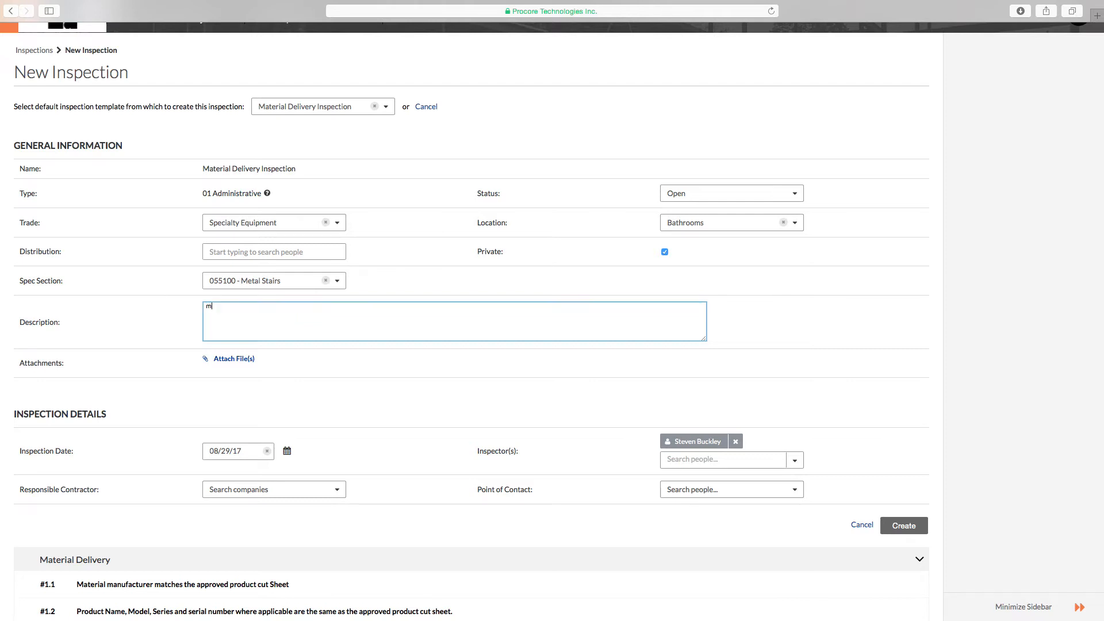
{"action": "type", "text": "etal stairs for stair A"}
Step: Set the responsible contractor to W.T. Rich Company, Inc. and create the Material Delivery Inspection
{"action": "left_click", "coordinate": [338, 491]}
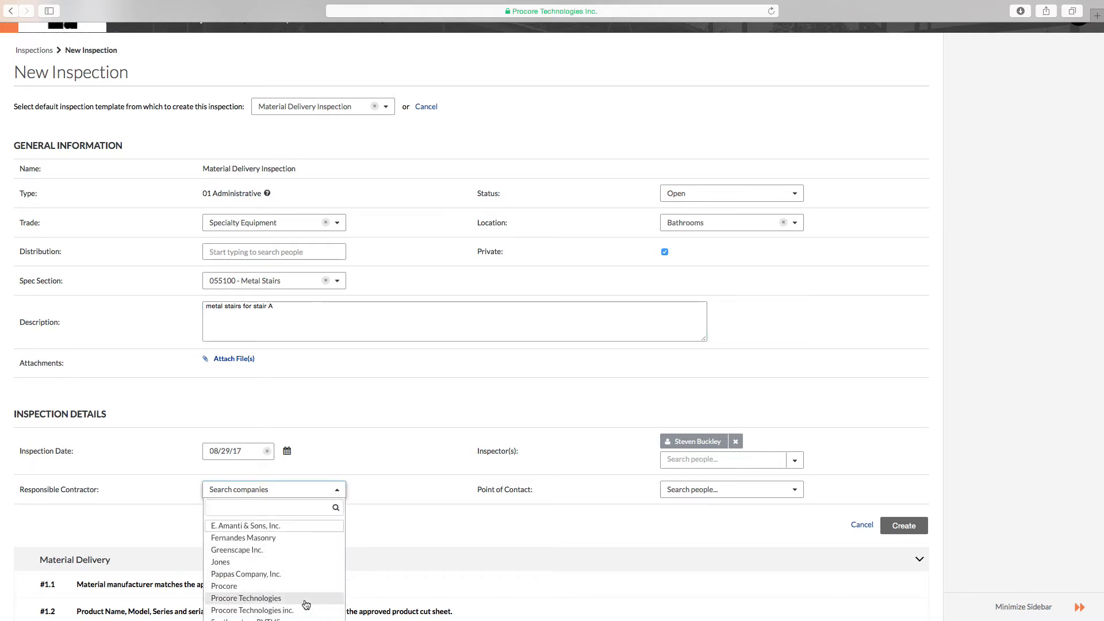
{"action": "scroll", "coordinate": [305, 606], "scroll_direction": "down", "scroll_amount": 1}
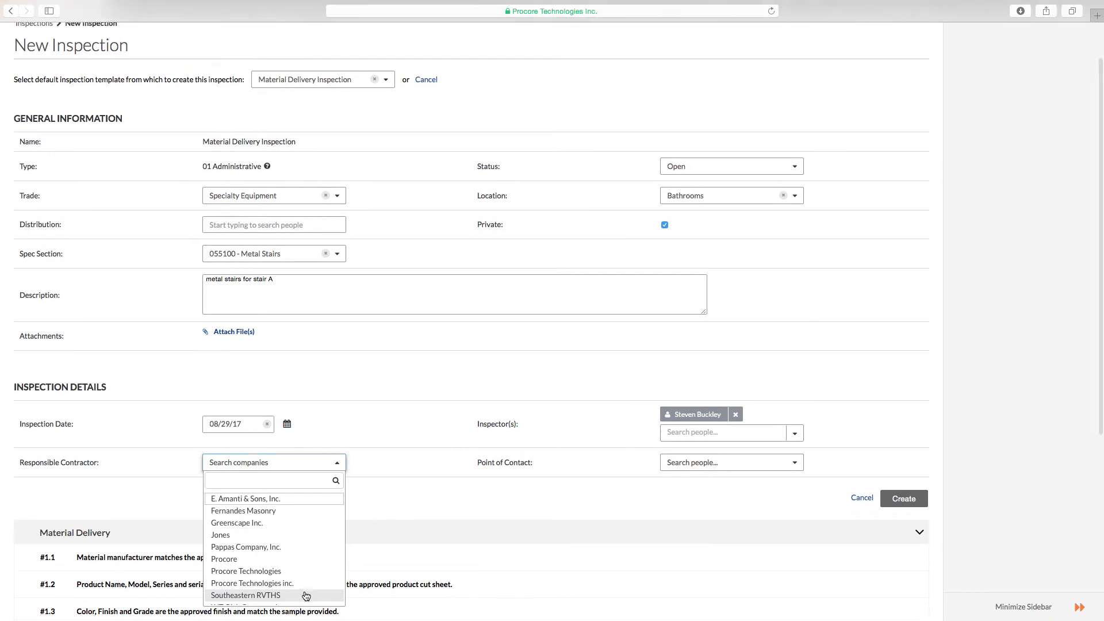
{"action": "scroll", "coordinate": [306, 597], "scroll_direction": "down", "scroll_amount": 3}
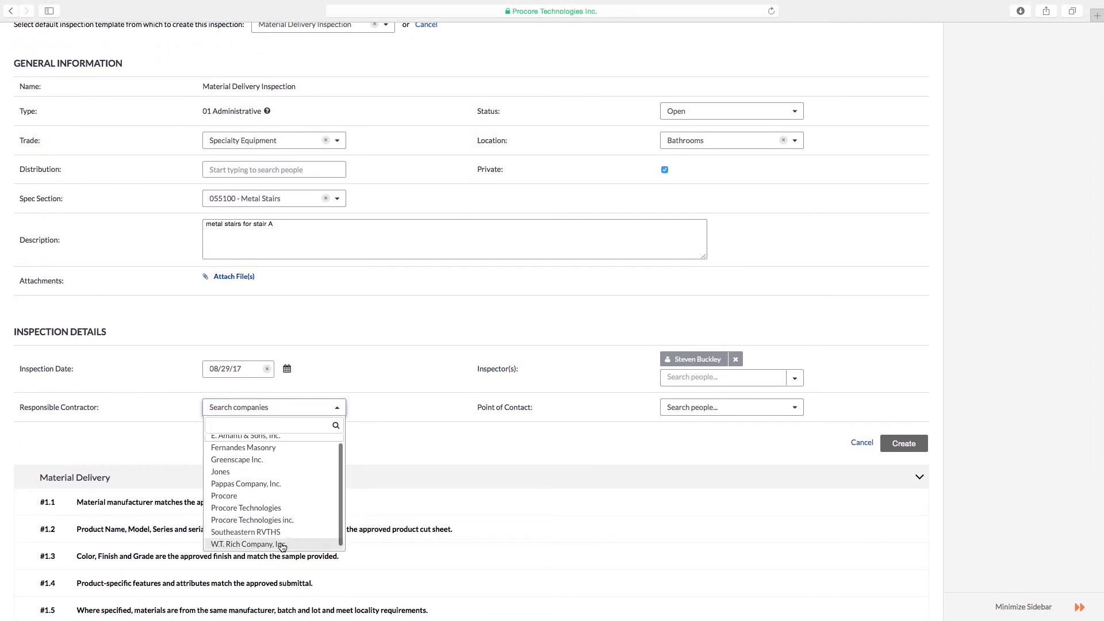
{"action": "left_click", "coordinate": [282, 544]}
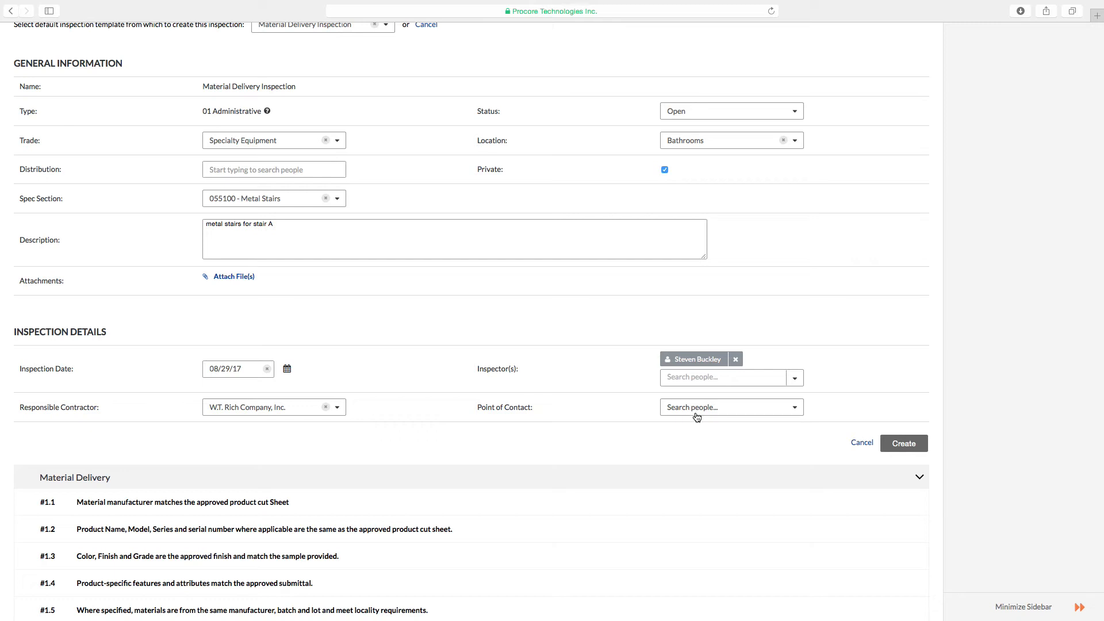
{"action": "left_click", "coordinate": [905, 446]}
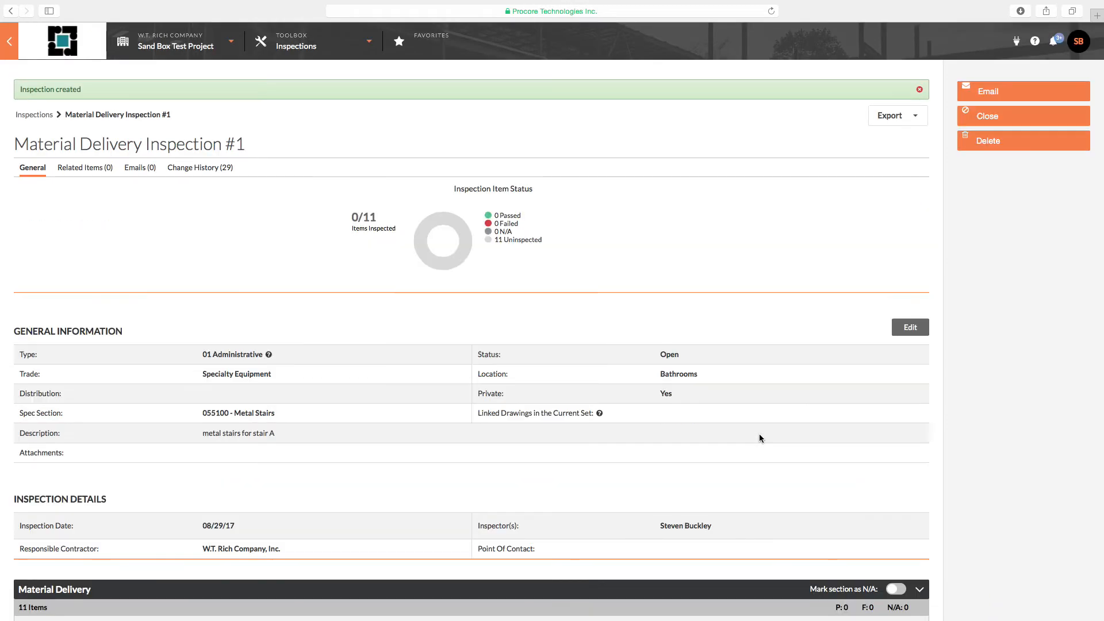
Step: Review the checklist items in the Material Delivery section, including the product, finish and storage requirements
{"action": "scroll", "coordinate": [374, 373], "scroll_direction": "down", "scroll_amount": 10}
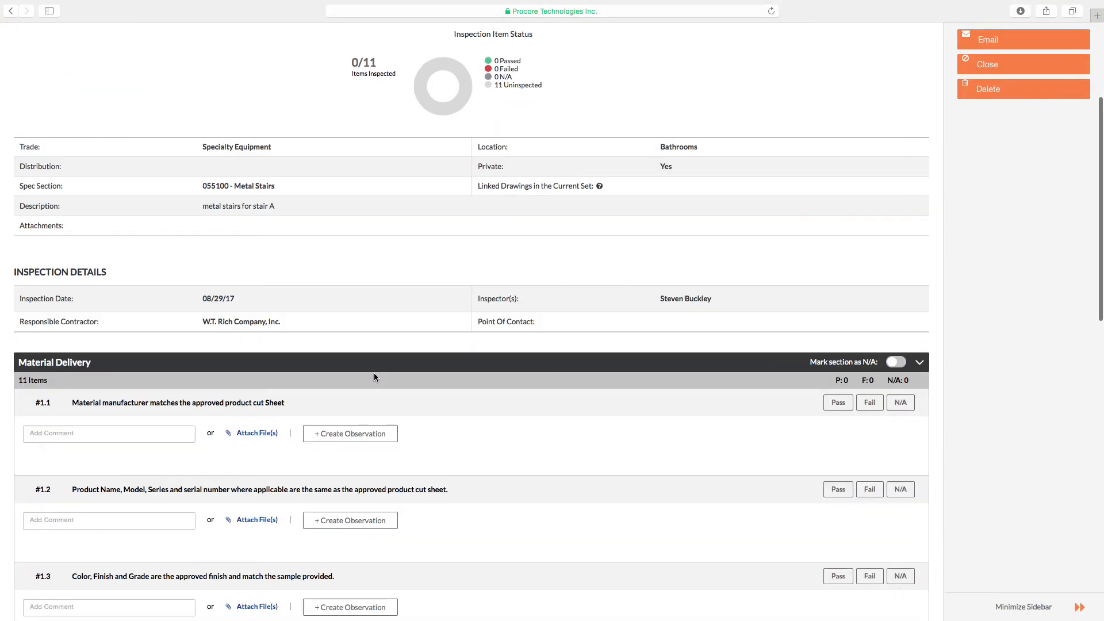
{"action": "scroll", "coordinate": [374, 378], "scroll_direction": "down", "scroll_amount": 8}
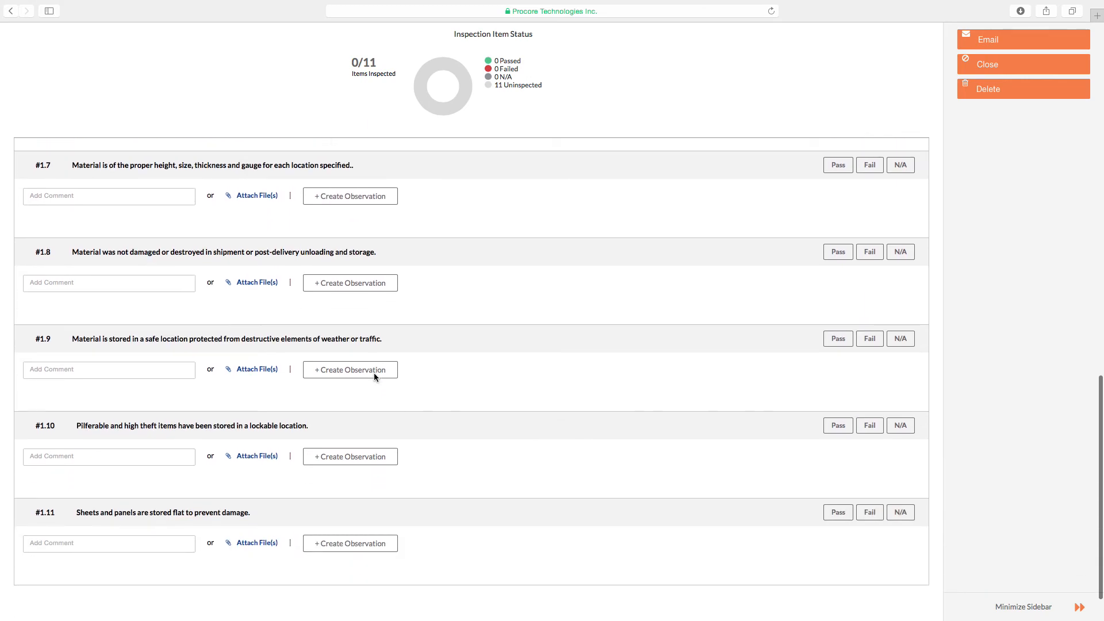
{"action": "scroll", "coordinate": [374, 377], "scroll_direction": "up", "scroll_amount": 9}
{"action": "scroll", "coordinate": [374, 377], "scroll_direction": "up", "scroll_amount": 5}
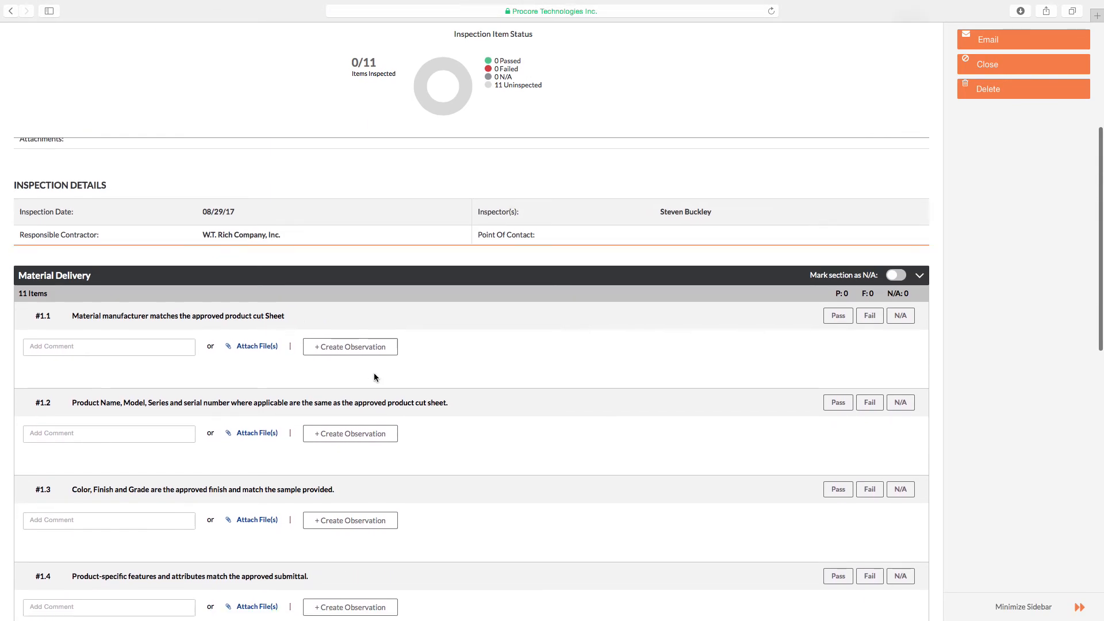
{"action": "scroll", "coordinate": [374, 378], "scroll_direction": "down", "scroll_amount": 2}
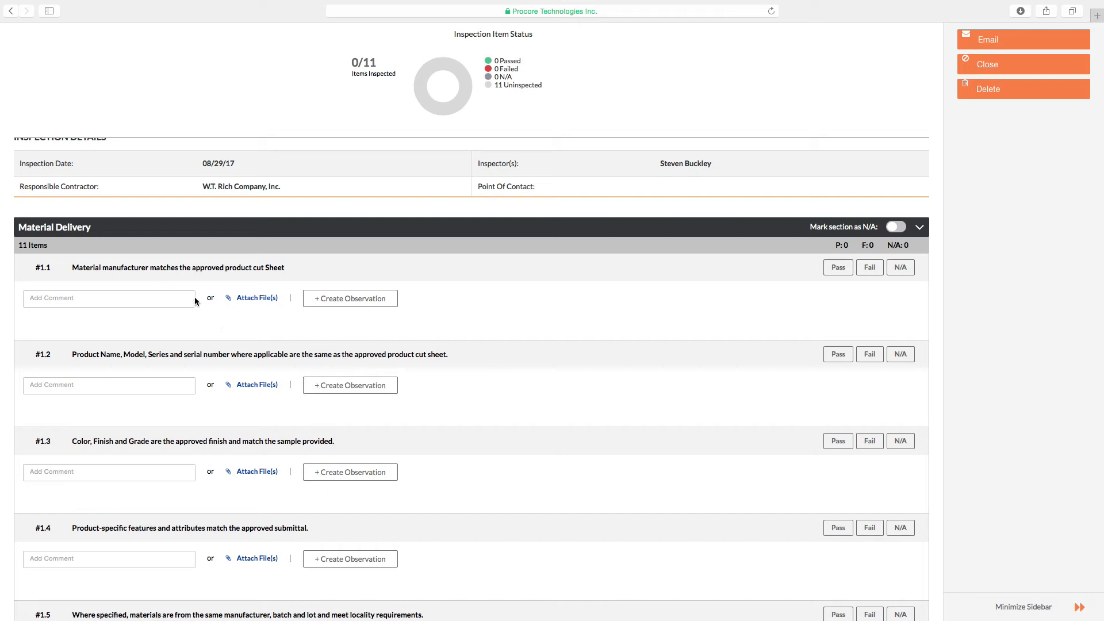
{"action": "left_click_drag", "start_coordinate": [156, 269], "coordinate": [265, 267]}
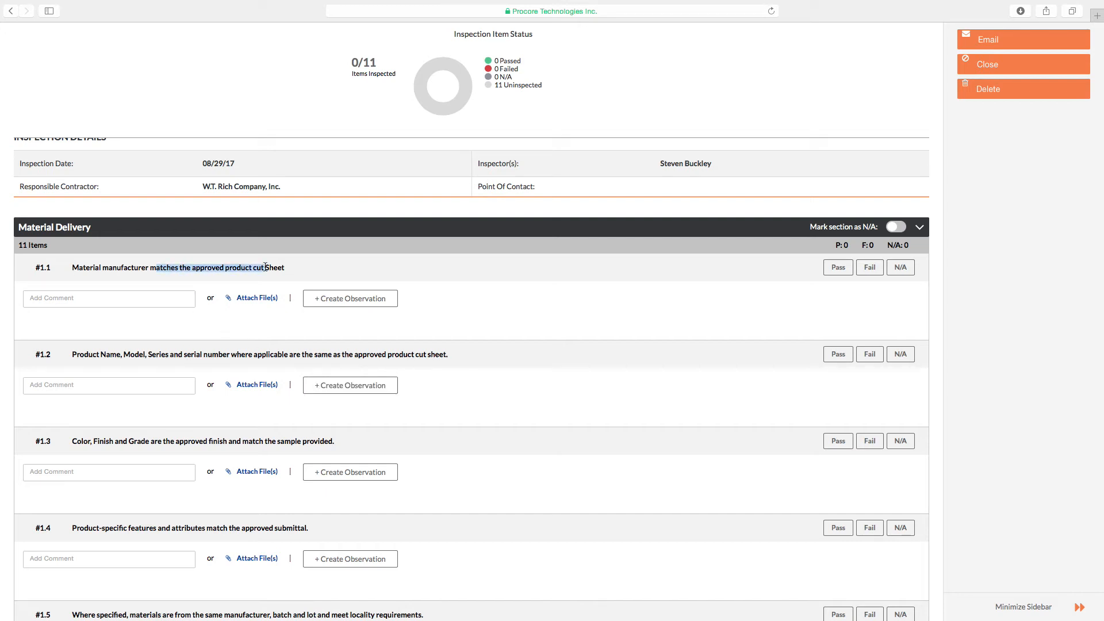
{"action": "left_click", "coordinate": [272, 266]}
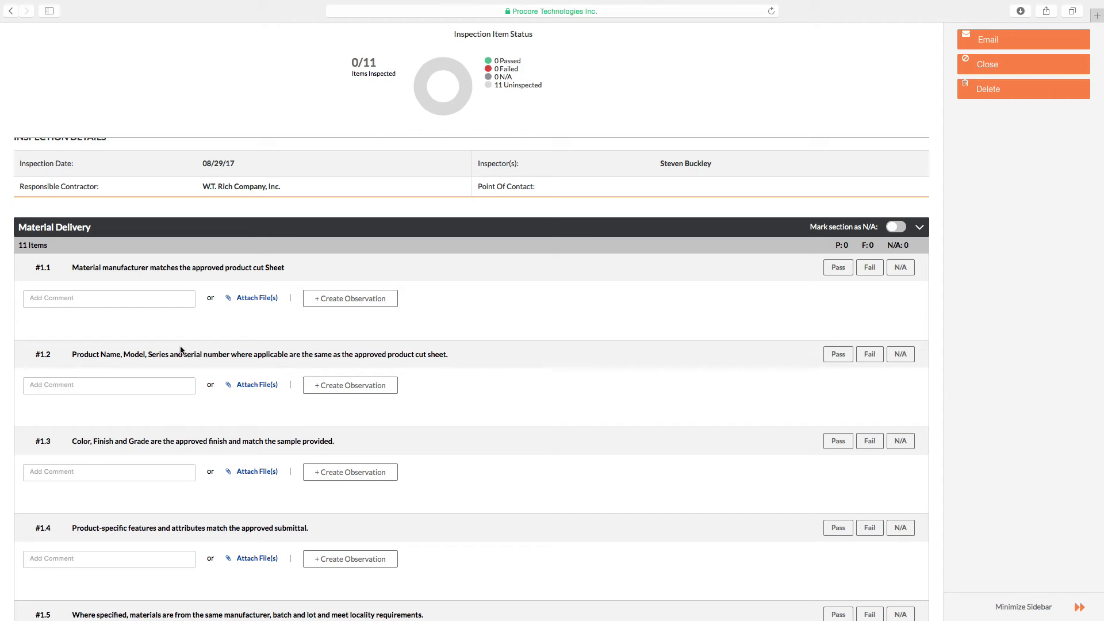
{"action": "left_click_drag", "start_coordinate": [106, 354], "coordinate": [277, 355]}
{"action": "left_click_drag", "start_coordinate": [131, 441], "coordinate": [180, 441]}
{"action": "scroll", "coordinate": [181, 441], "scroll_direction": "down", "scroll_amount": 5}
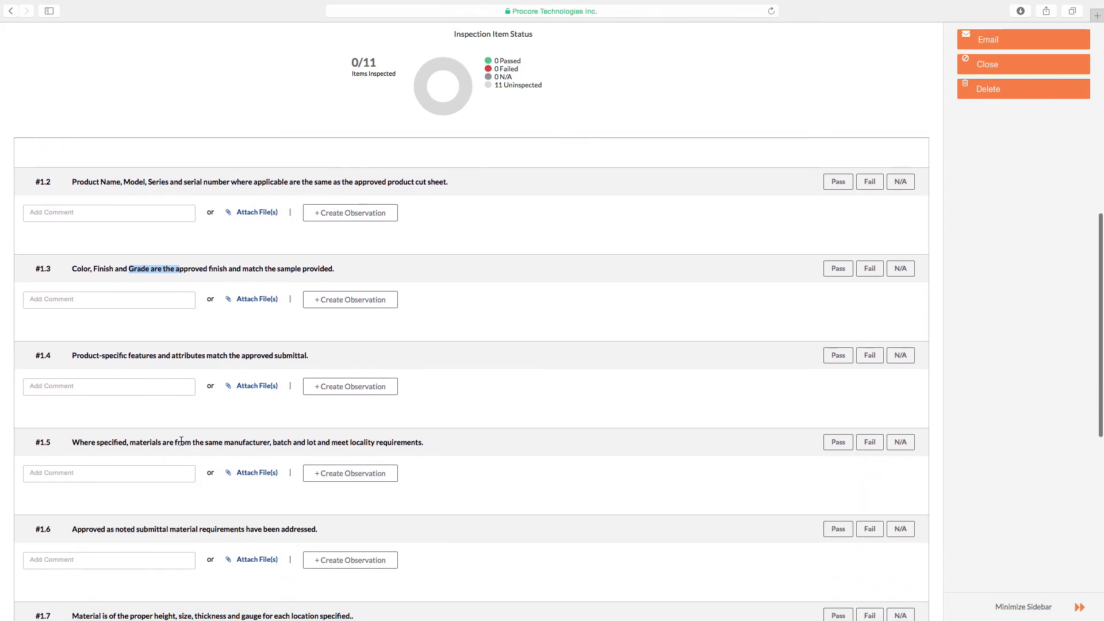
Step: Read through the remaining material delivery checklist items from #1.5 to #1.11, covering manufacturer, size, shipping damage and storage
{"action": "left_click", "coordinate": [152, 442]}
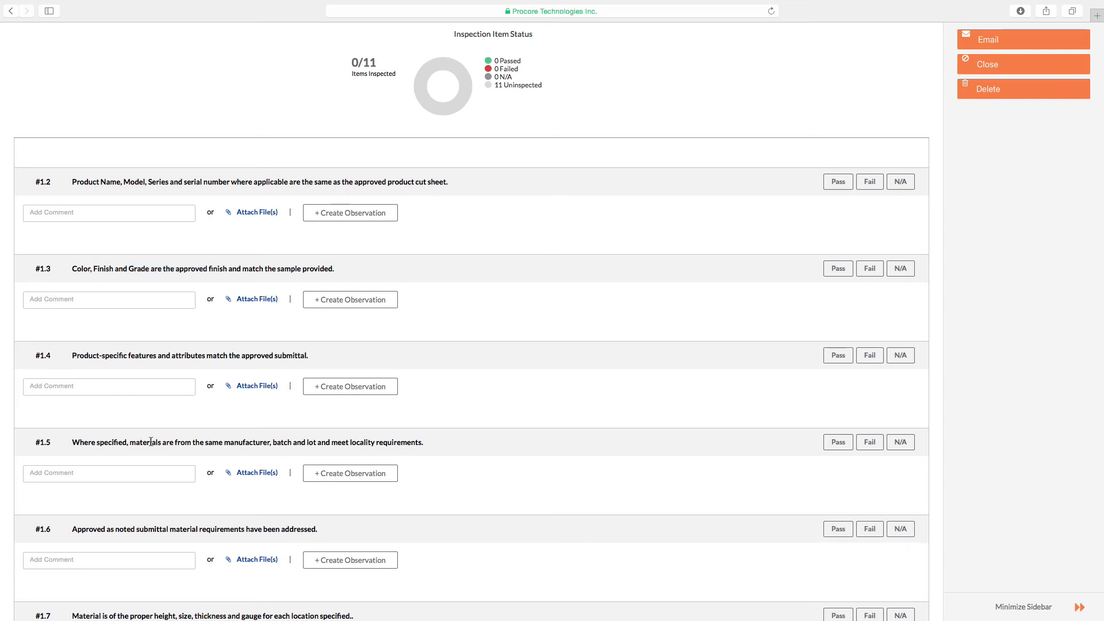
{"action": "left_click_drag", "start_coordinate": [151, 442], "coordinate": [270, 444]}
{"action": "scroll", "coordinate": [294, 438], "scroll_direction": "down", "scroll_amount": 4}
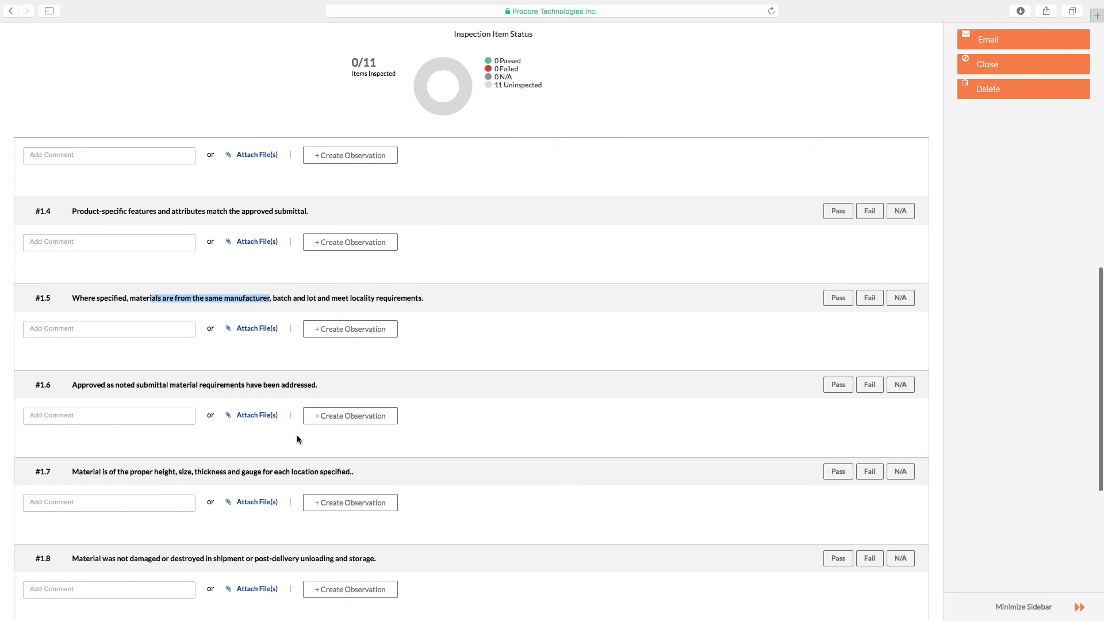
{"action": "scroll", "coordinate": [177, 397], "scroll_direction": "down", "scroll_amount": 10}
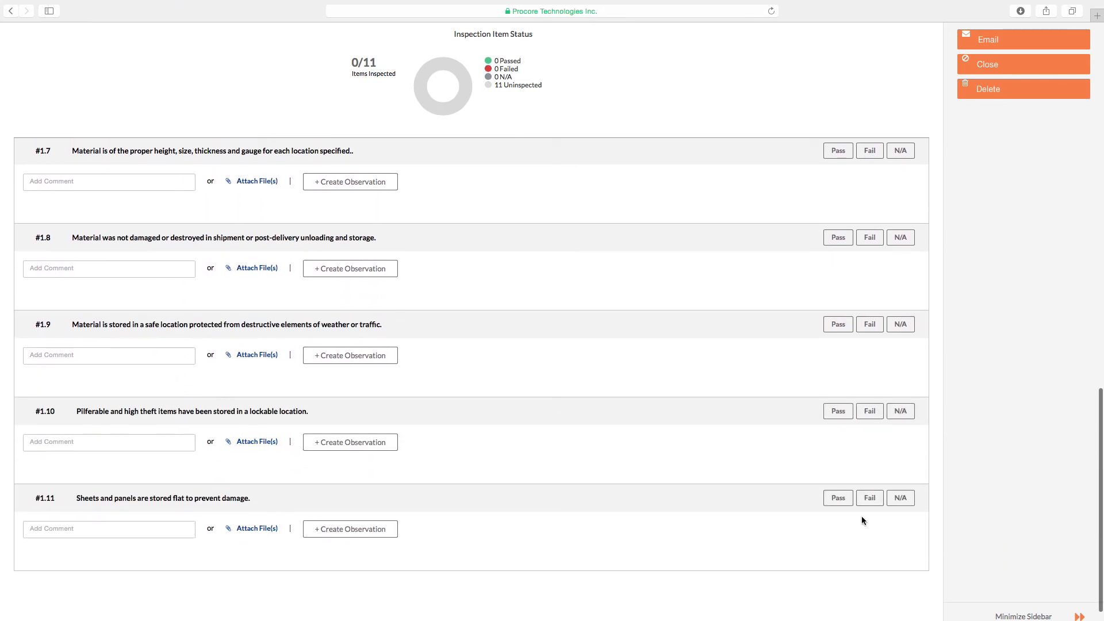
Step: Mark checklist items #1.4 and #1.5 as Pass and item #1.6 as Fail in the material delivery inspection
{"action": "scroll", "coordinate": [852, 516], "scroll_direction": "up", "scroll_amount": 9}
{"action": "scroll", "coordinate": [850, 518], "scroll_direction": "up", "scroll_amount": 6}
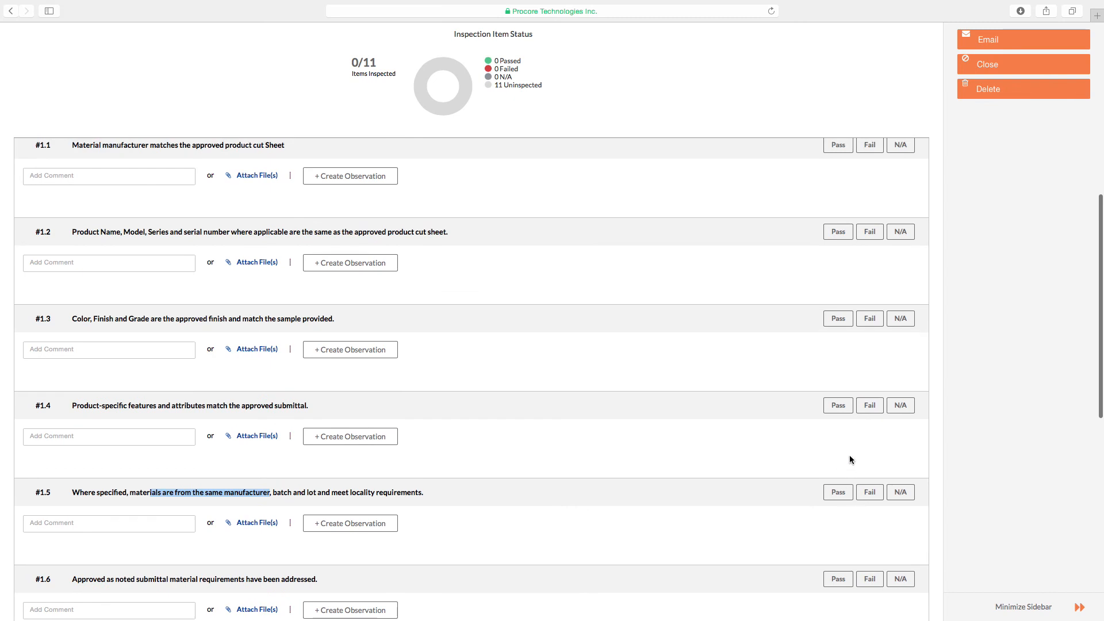
{"action": "left_click", "coordinate": [839, 405]}
{"action": "left_click", "coordinate": [839, 492]}
{"action": "scroll", "coordinate": [840, 530], "scroll_direction": "down", "scroll_amount": 2}
{"action": "left_click", "coordinate": [838, 515]}
{"action": "left_click", "coordinate": [870, 514]}
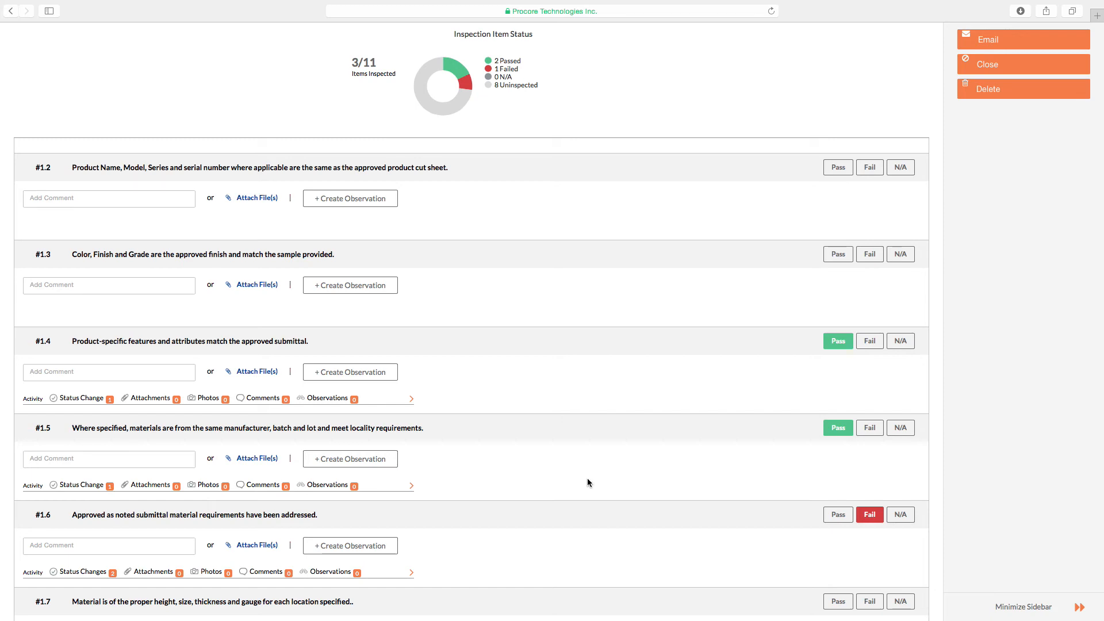
Step: Go to the project home page and check the project overview, open items and recently changed items for the new inspections
{"action": "scroll", "coordinate": [588, 474], "scroll_direction": "up", "scroll_amount": 10}
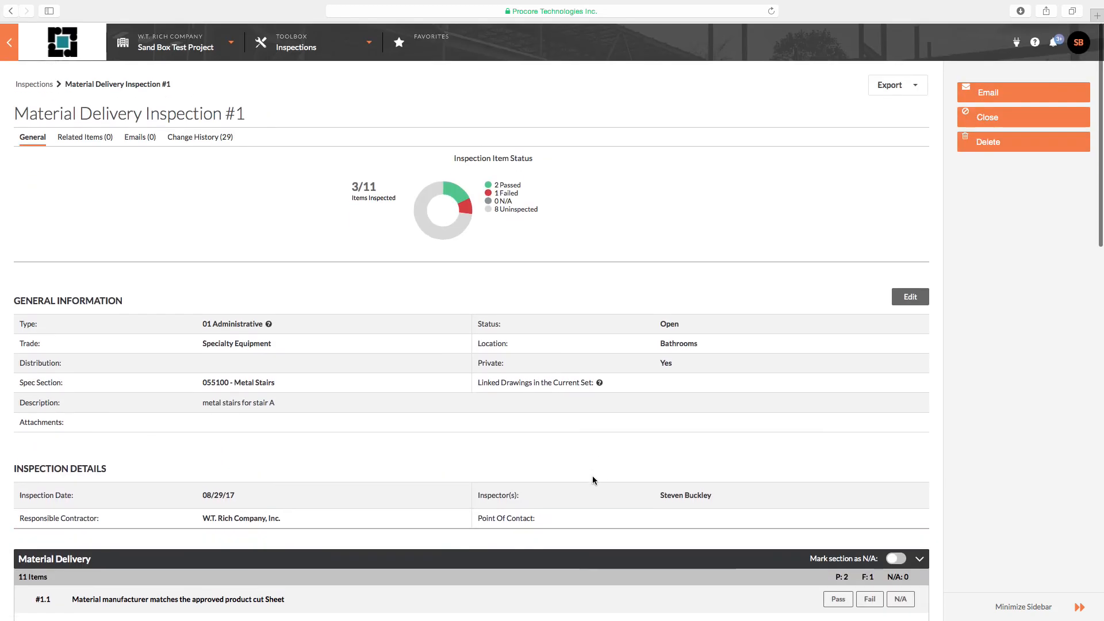
{"action": "left_click", "coordinate": [56, 50]}
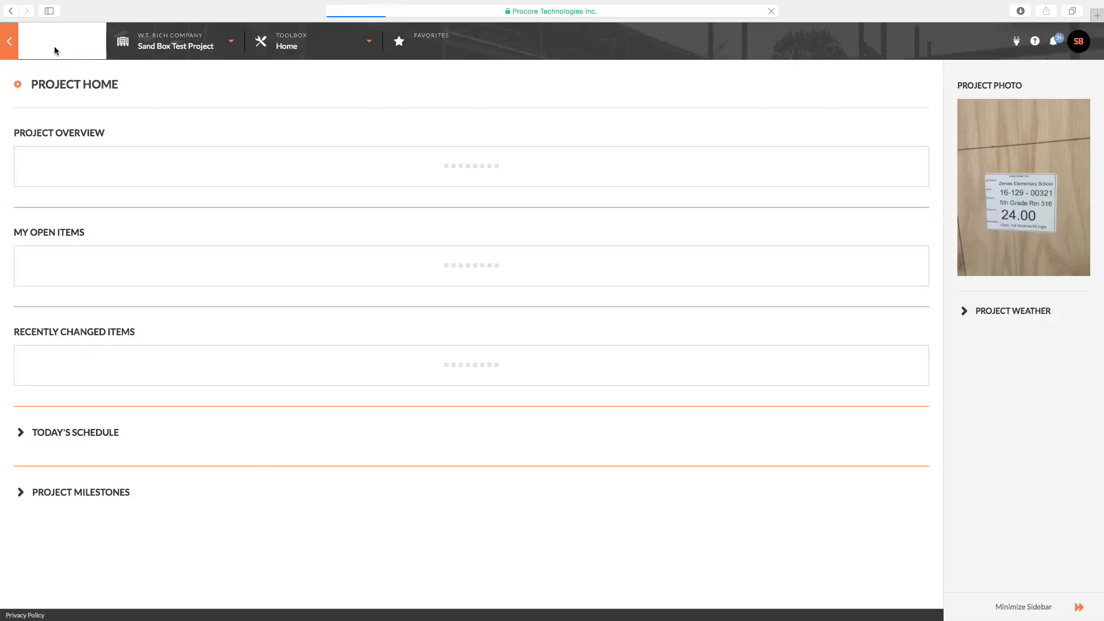
{"action": "scroll", "coordinate": [226, 309], "scroll_direction": "down", "scroll_amount": 5}
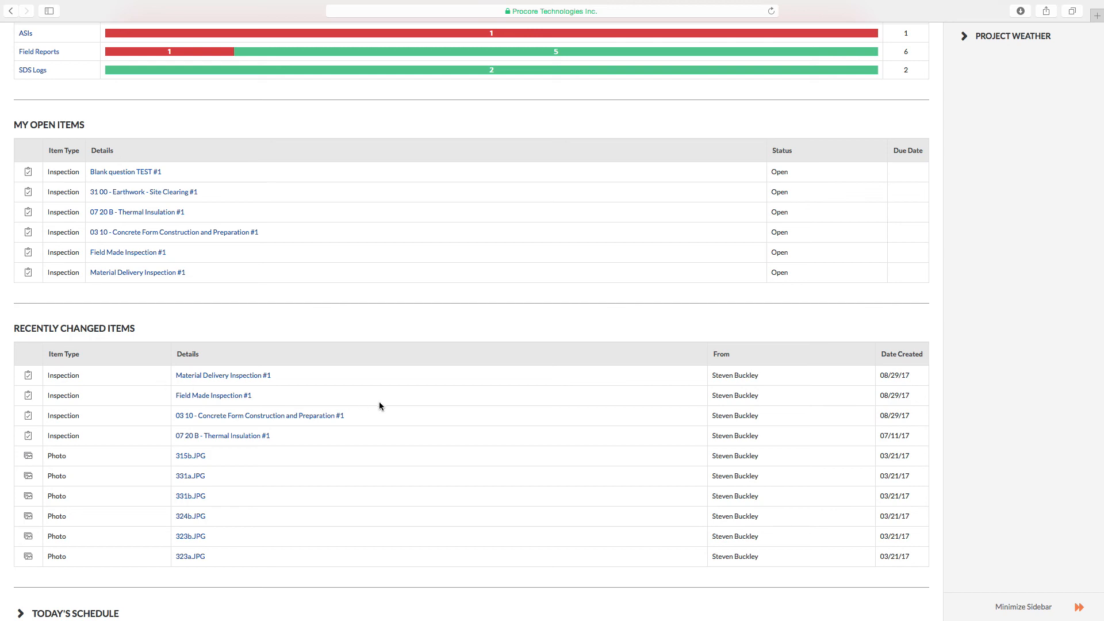
{"action": "scroll", "coordinate": [381, 423], "scroll_direction": "down", "scroll_amount": 3}
{"action": "scroll", "coordinate": [378, 423], "scroll_direction": "up", "scroll_amount": 10}
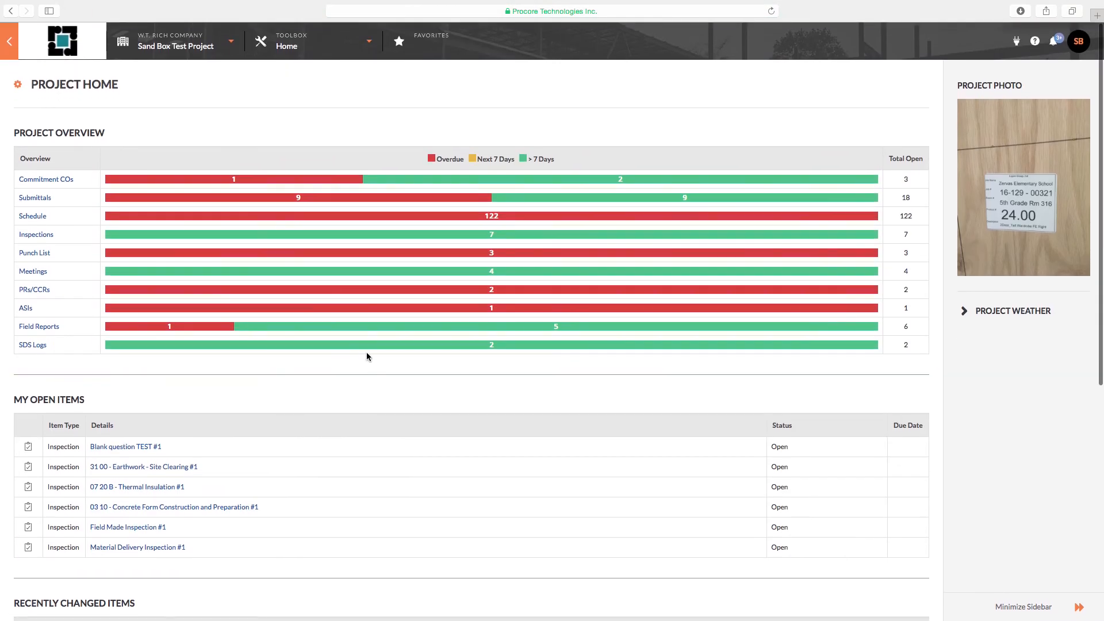
{"action": "mouse_move", "coordinate": [884, 1]}
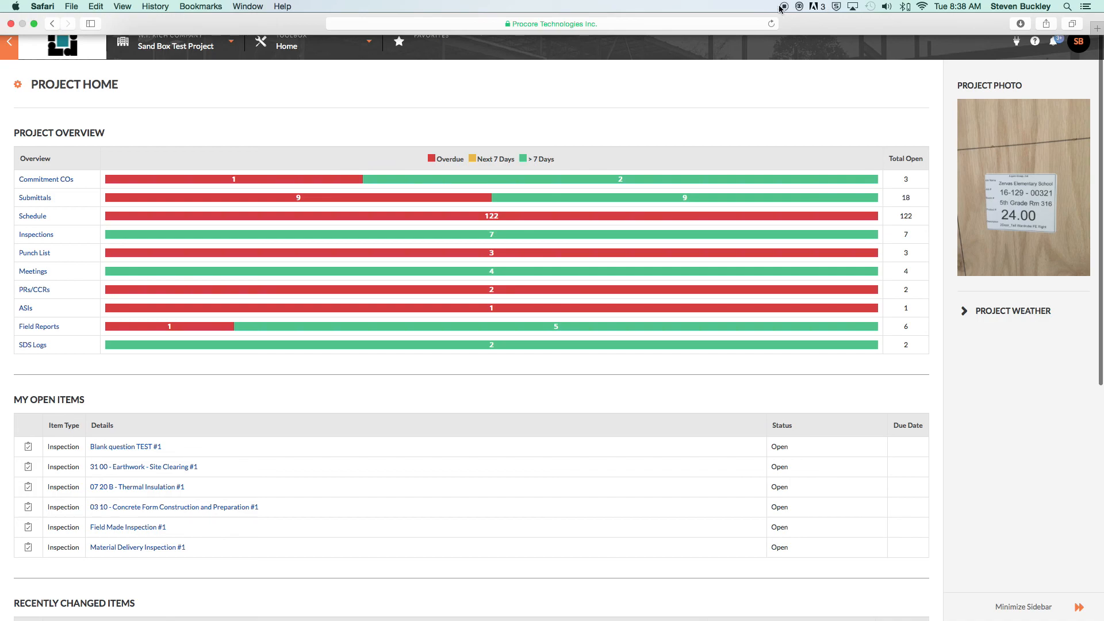